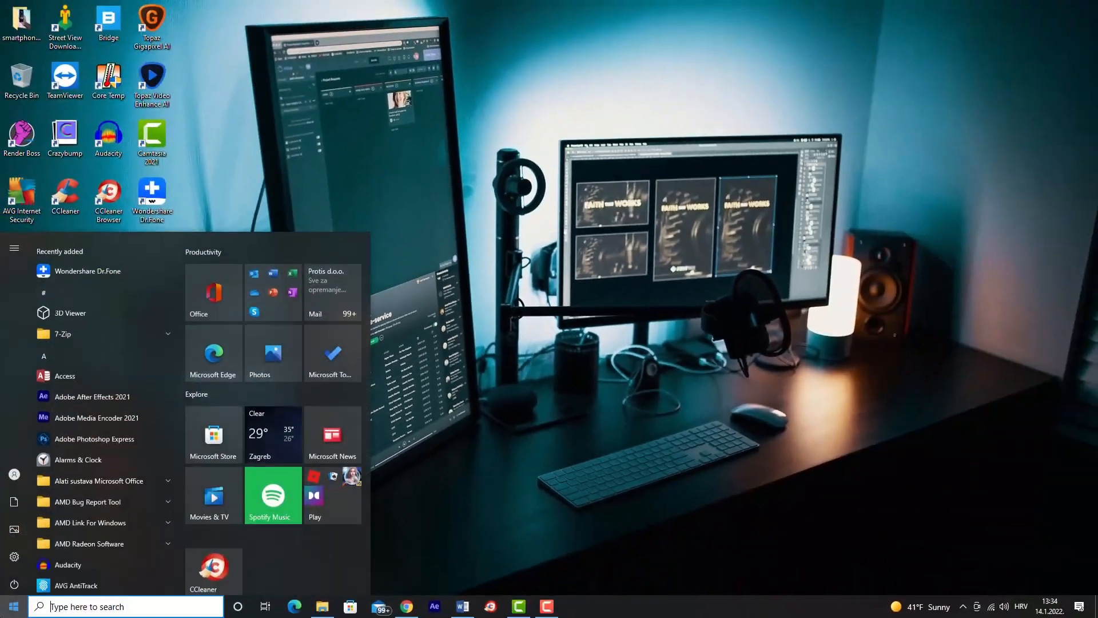
Open the Control Panel's Power Options under System and Security, select the High performance plan and close the window.
text(control panel)
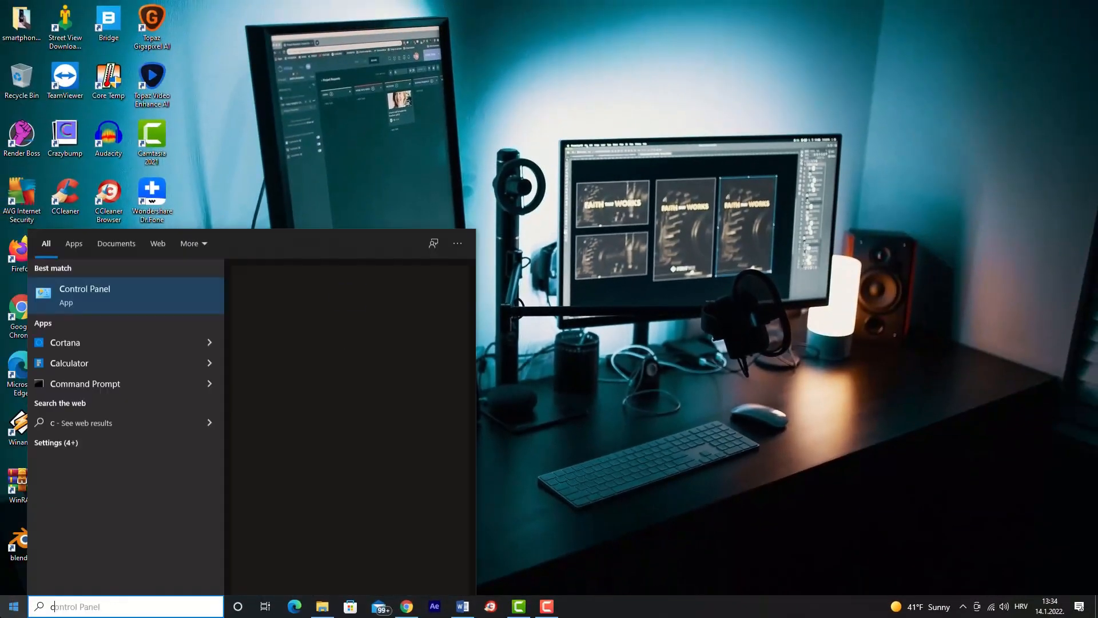
click(150, 295)
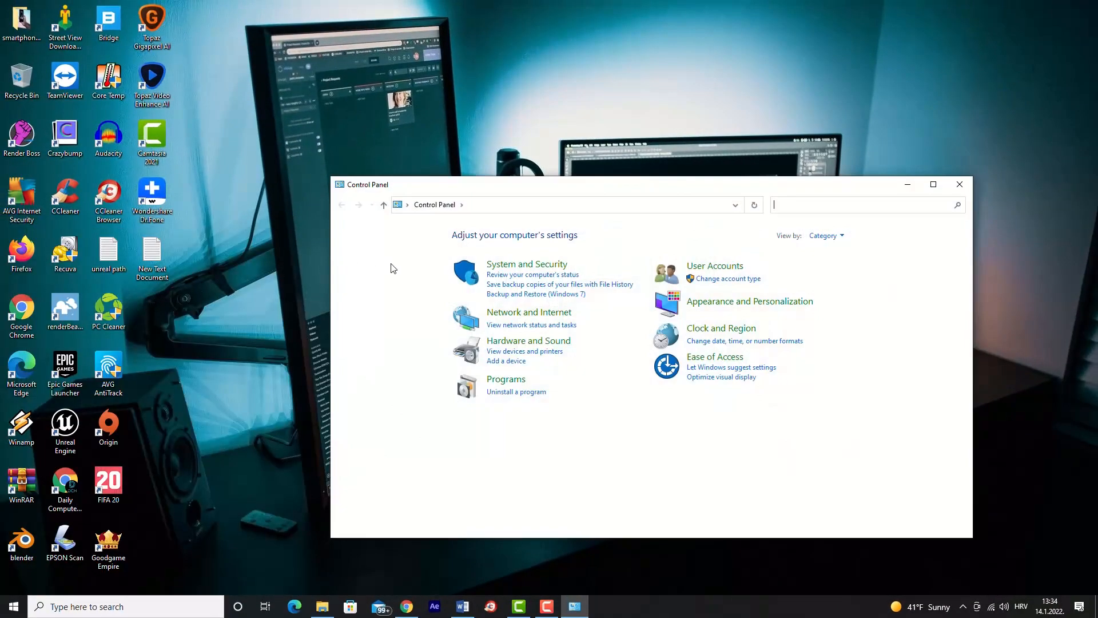
click(540, 265)
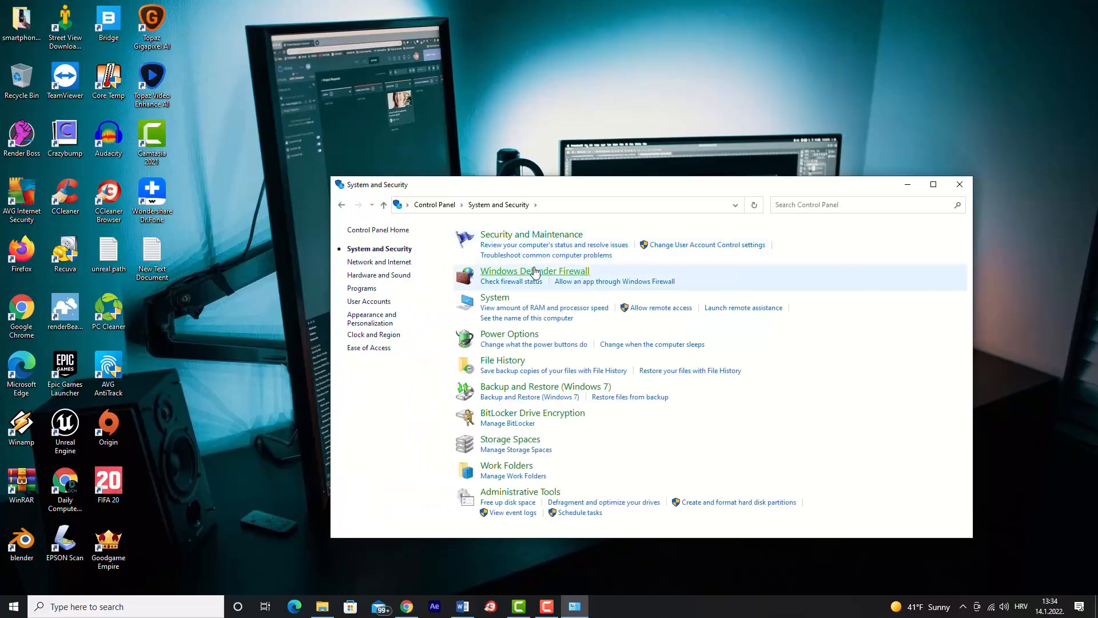
click(507, 333)
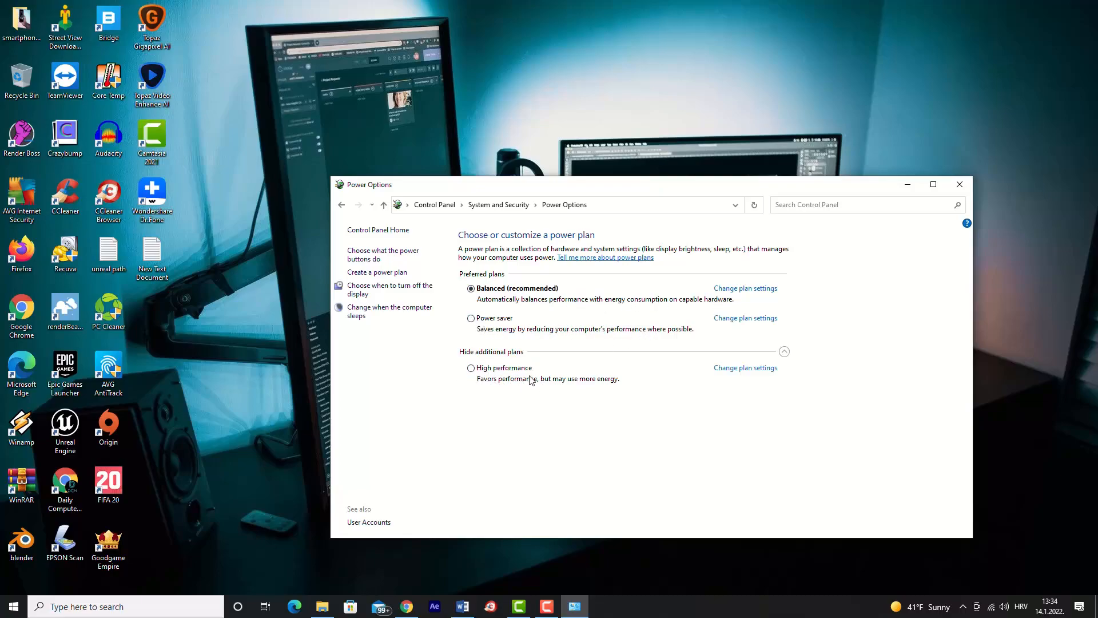
click(472, 369)
key(alt+F4)
Open the Notifications & actions page of the System category in Windows Settings.
click(14, 606)
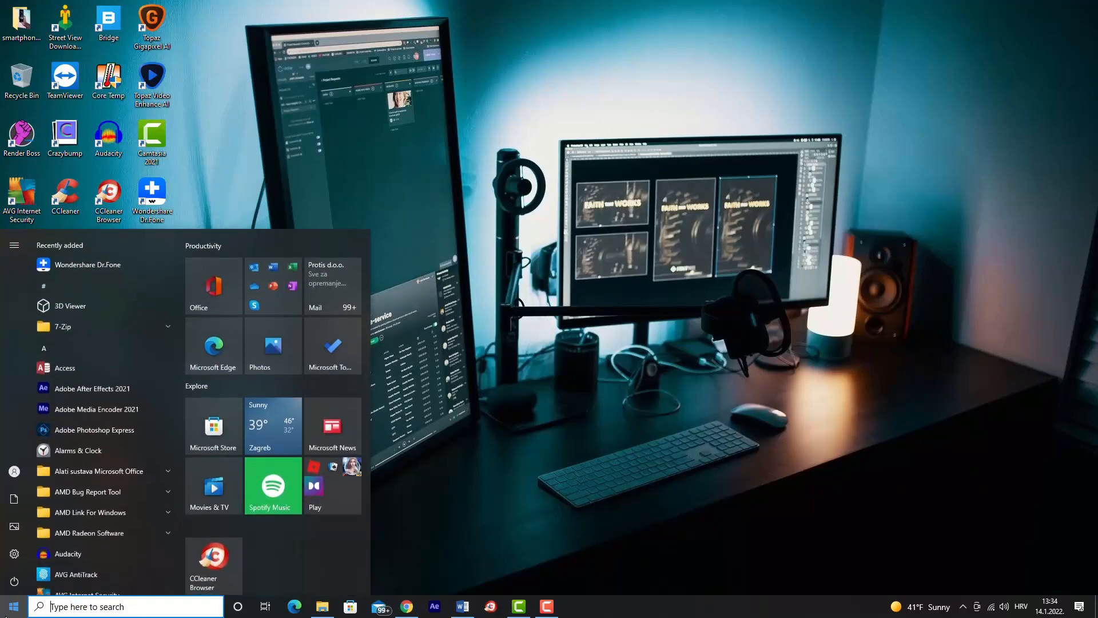
click(9, 556)
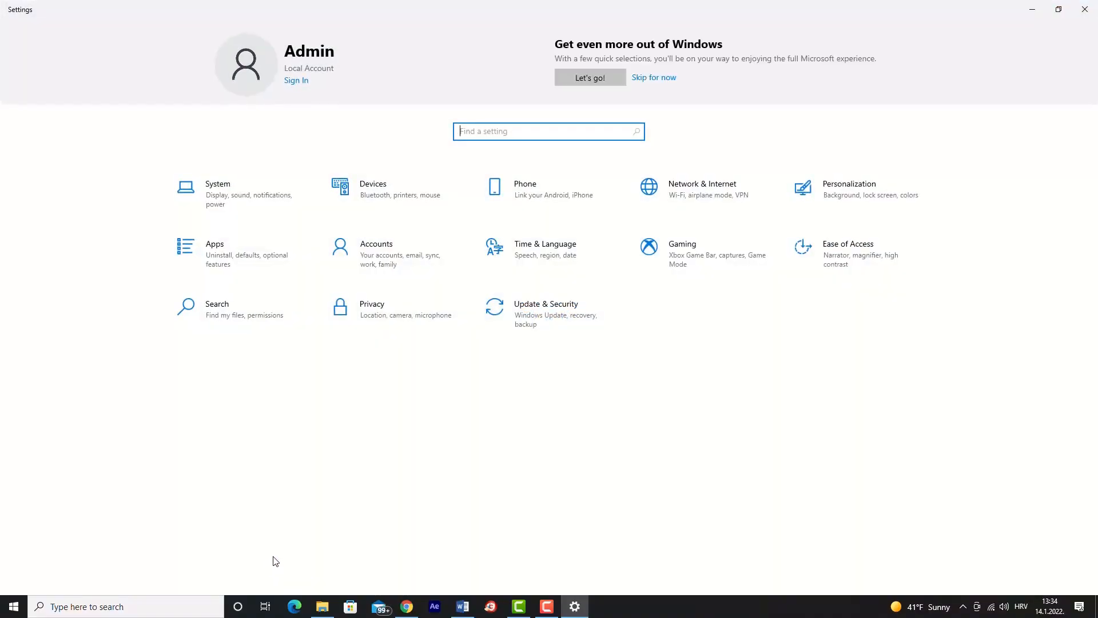
click(249, 200)
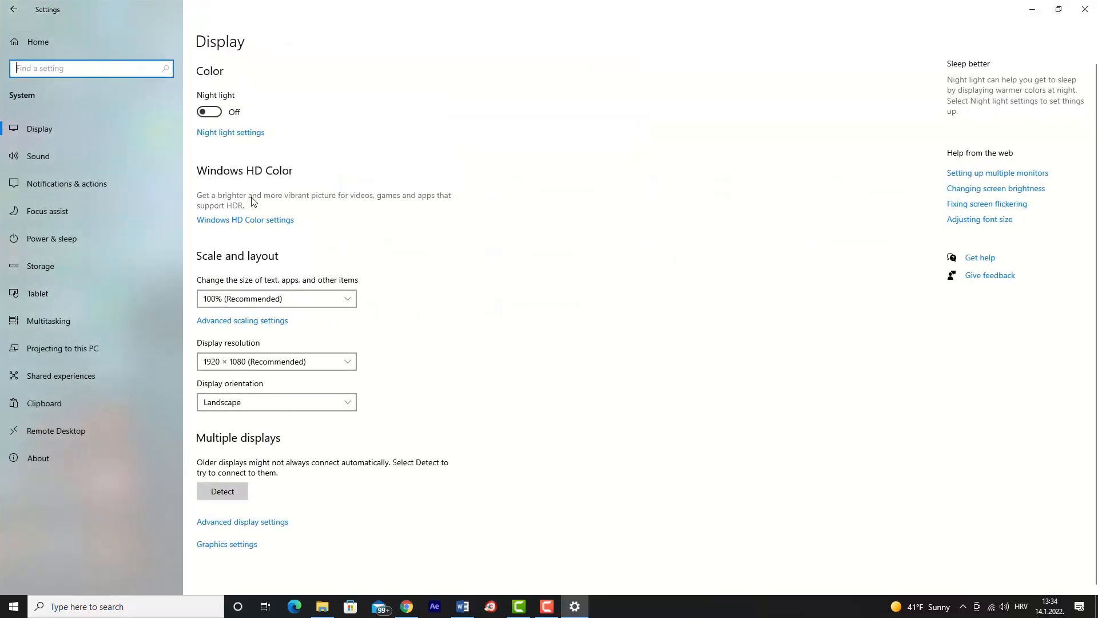
click(33, 183)
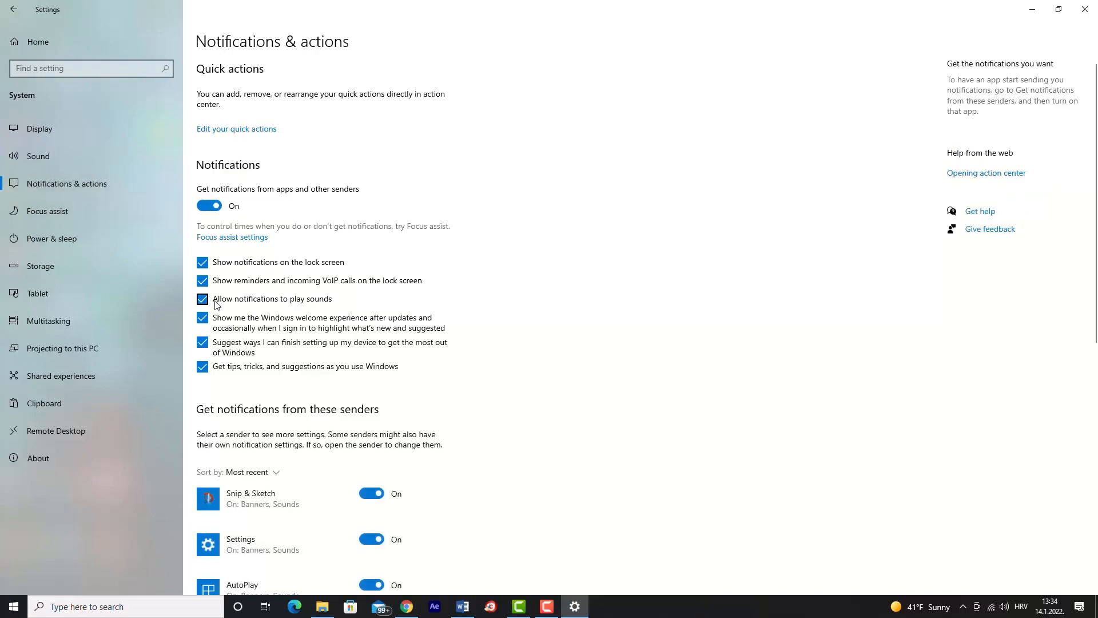
Turn notifications from apps and other senders off and back on.
scroll(212, 309, down, 2)
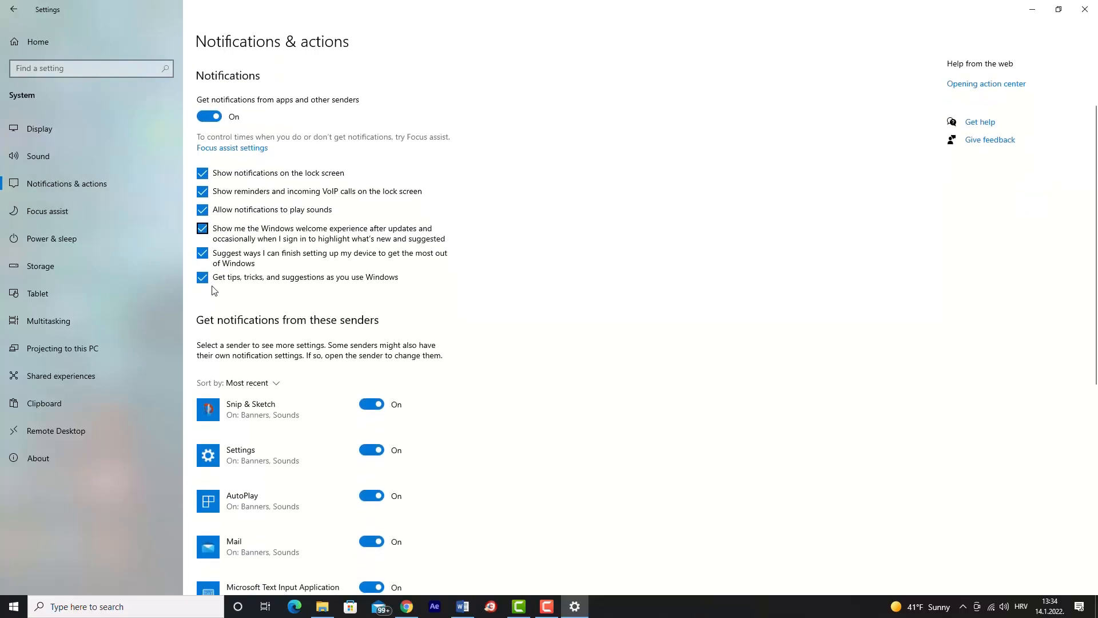
click(210, 117)
click(210, 118)
Turn off notifications from AMD Radeon Software, Microsoft Store, Skype and FileZilla in the list of senders.
scroll(248, 211, down, 2)
scroll(248, 212, down, 3)
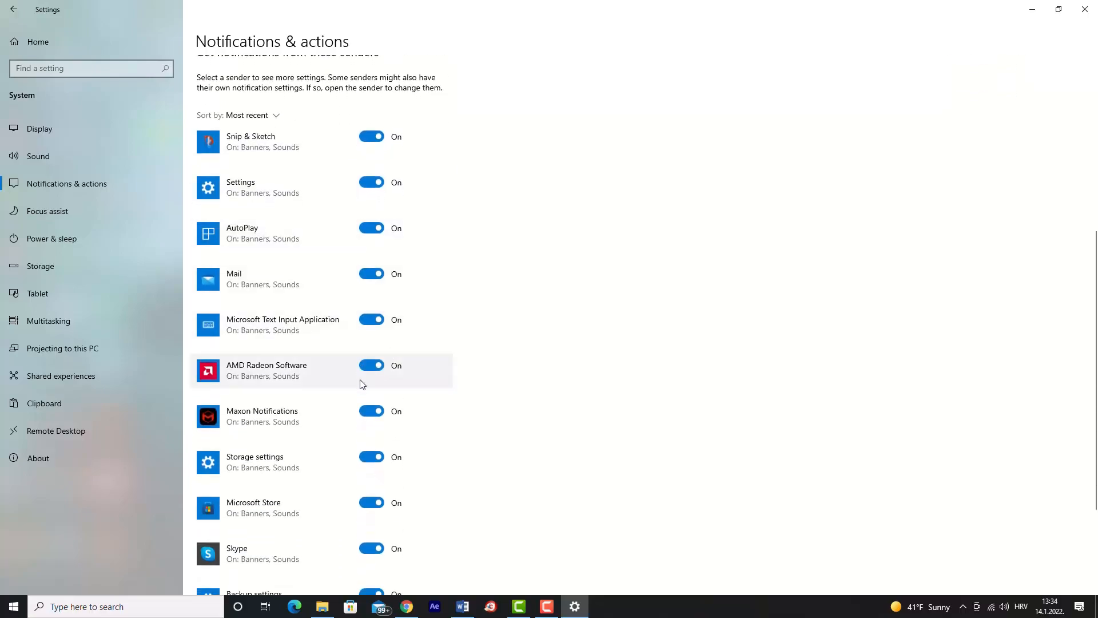
click(368, 365)
scroll(371, 394, down, 2)
click(371, 412)
scroll(372, 415, down, 2)
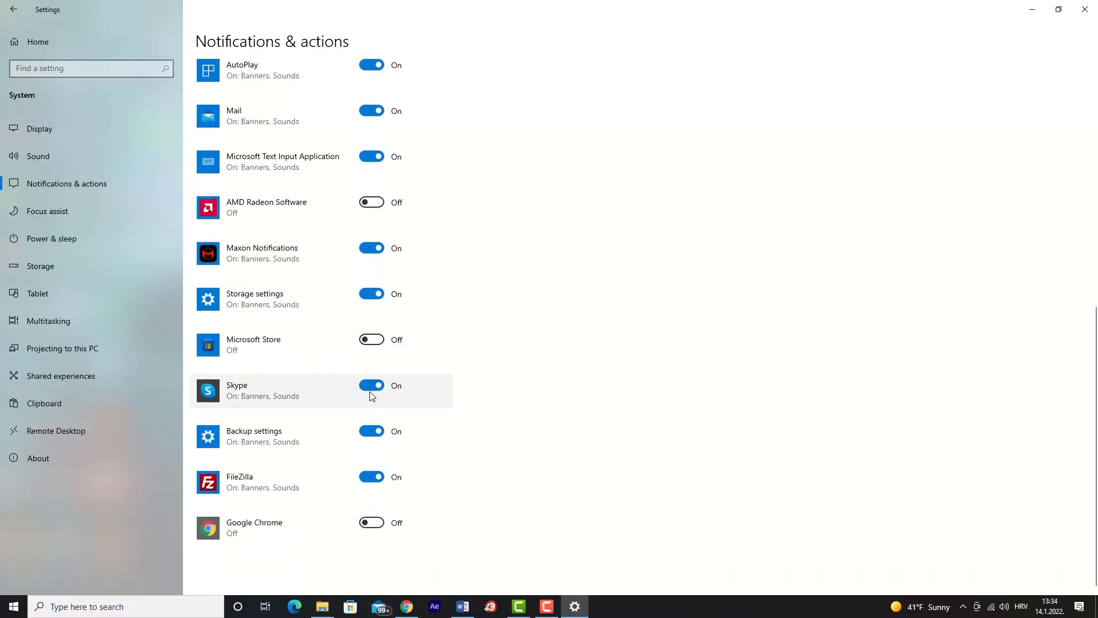
click(370, 385)
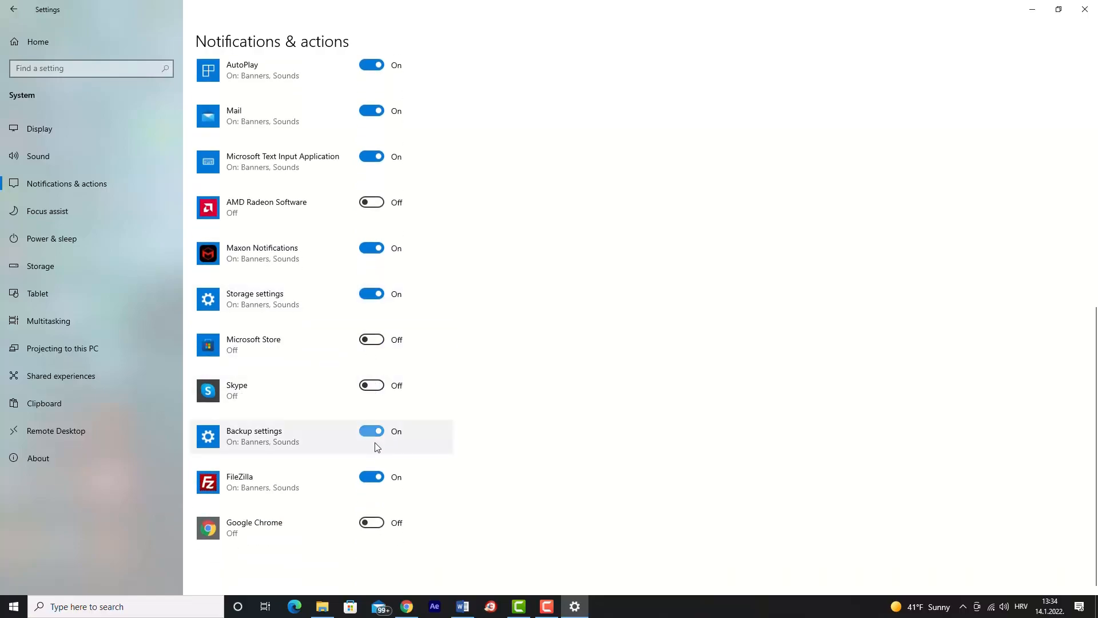
click(375, 480)
Turn notifications from AMD Radeon Software back on and turn off the Maxon Notifications sender.
scroll(375, 401, up, 4)
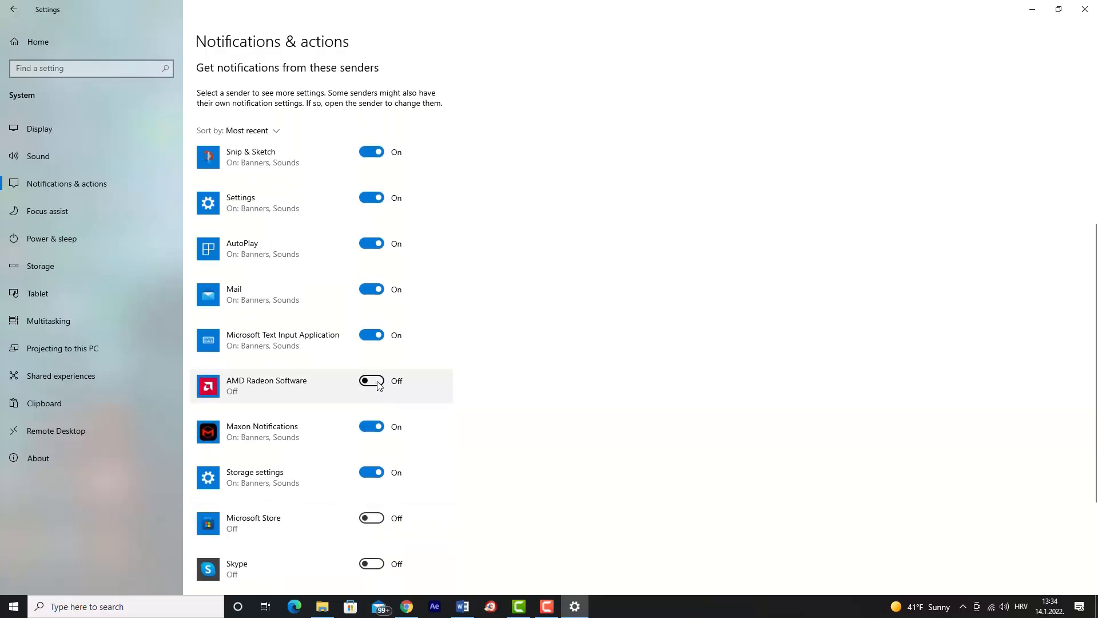
click(377, 383)
click(379, 426)
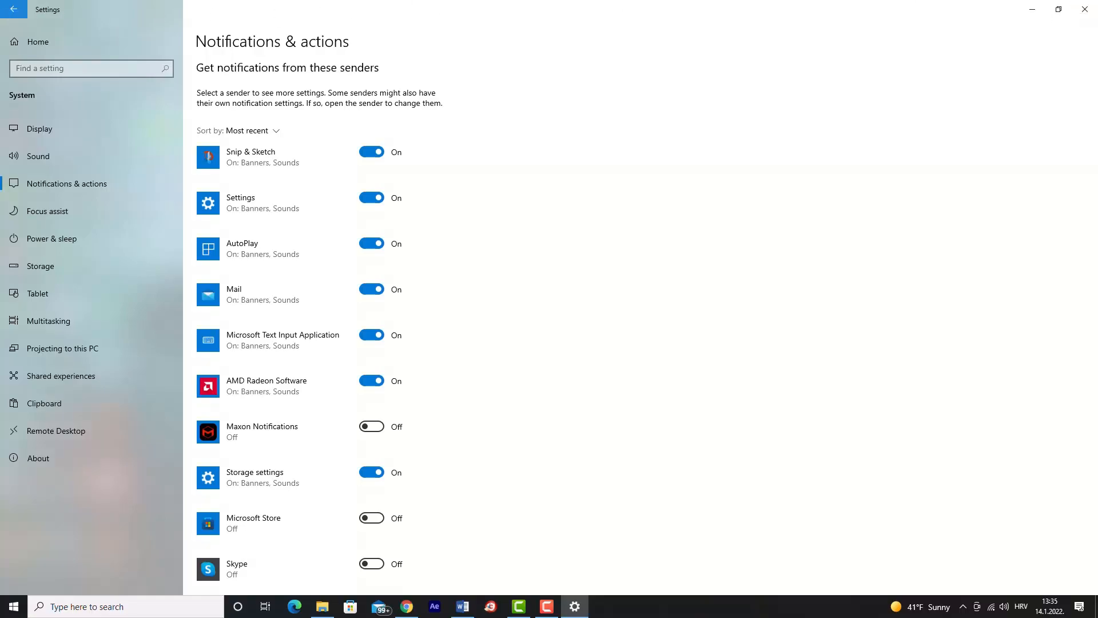
Leave the notification settings and open the list of startup apps in the Apps category.
click(12, 9)
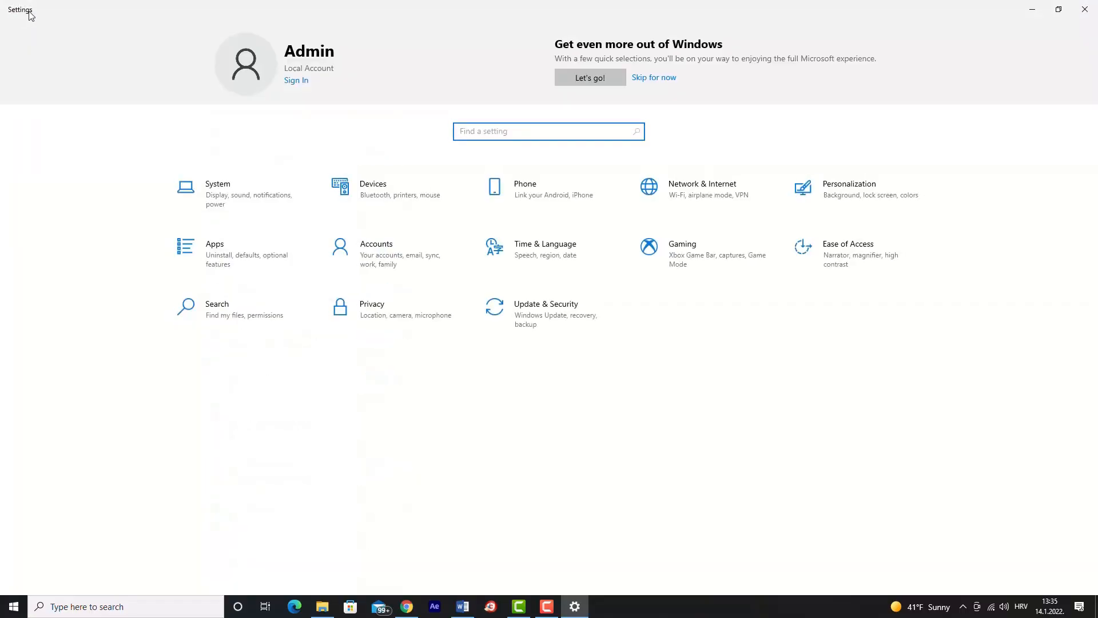
click(204, 244)
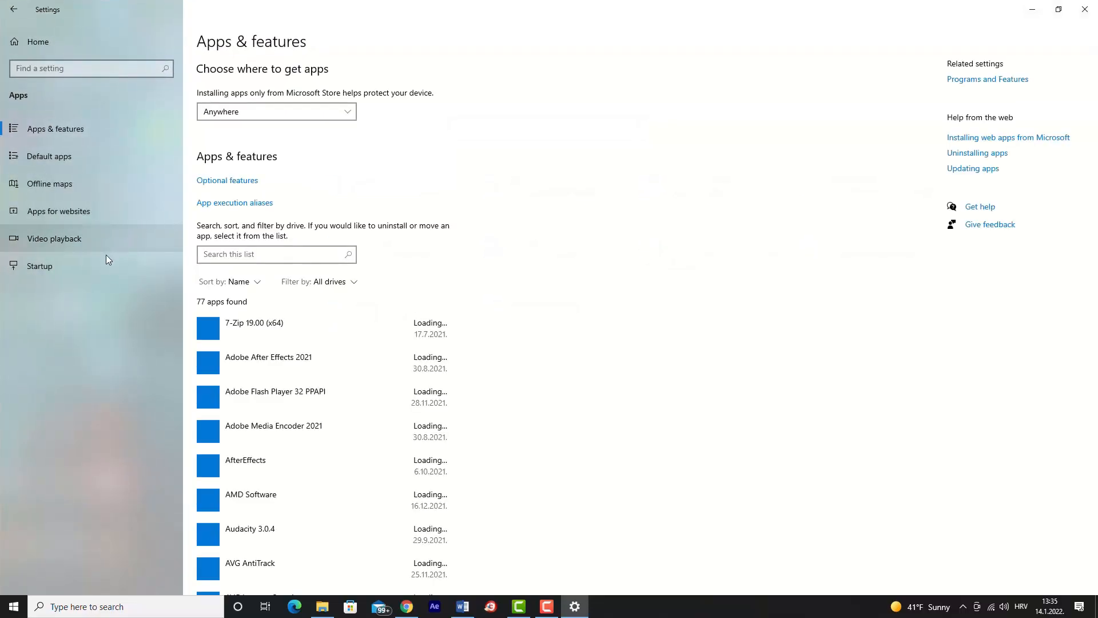
click(98, 265)
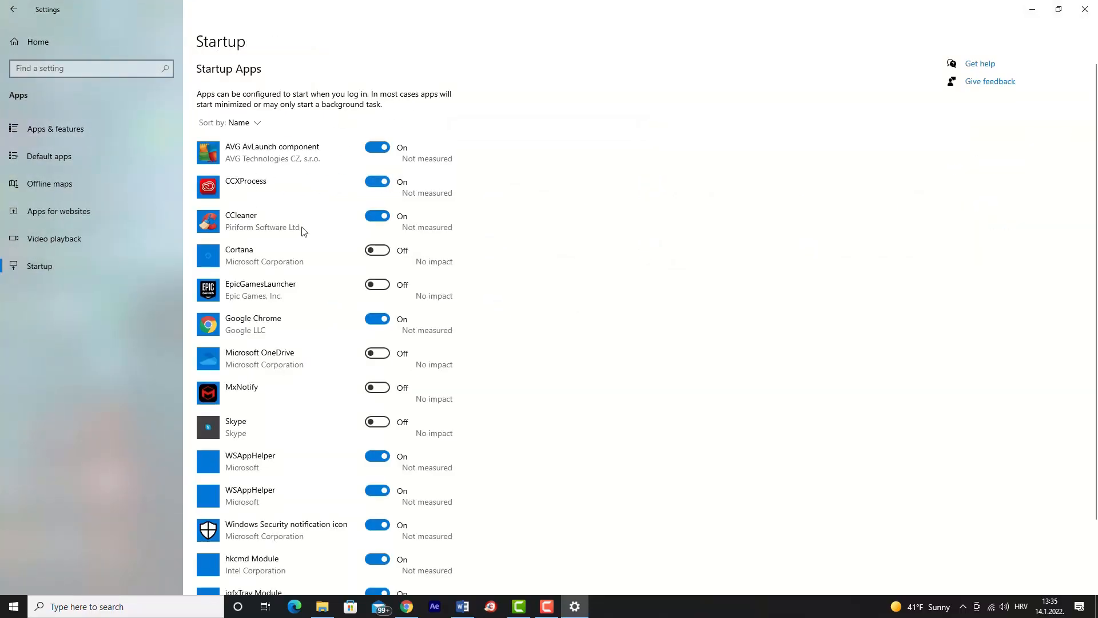
Turn Google Chrome's automatic startup off and back on.
scroll(269, 210, down, 2)
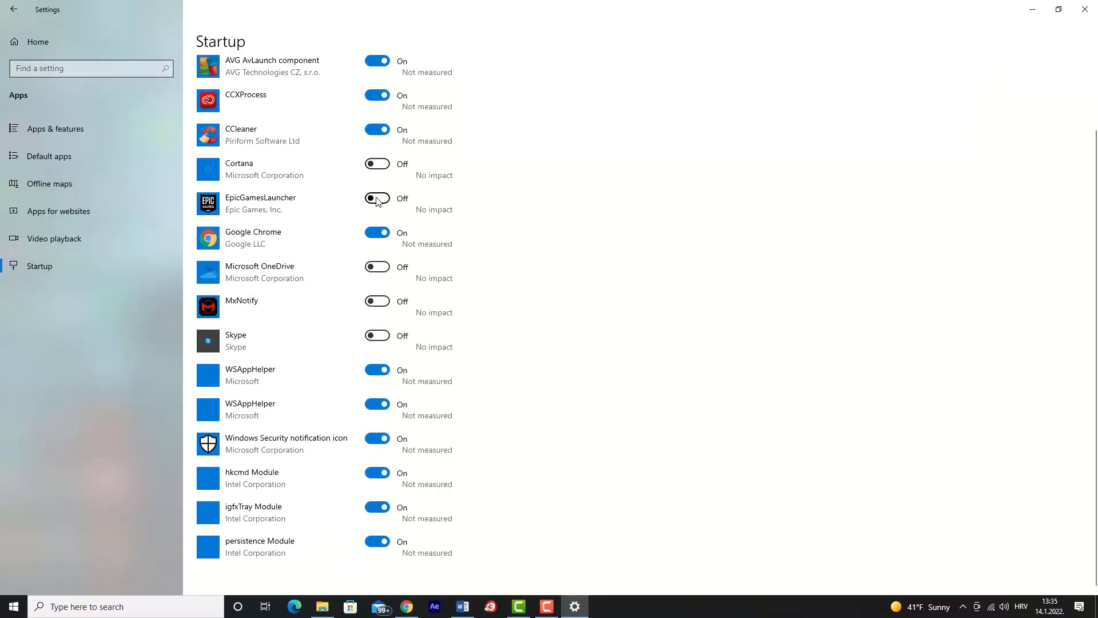
click(375, 231)
click(374, 233)
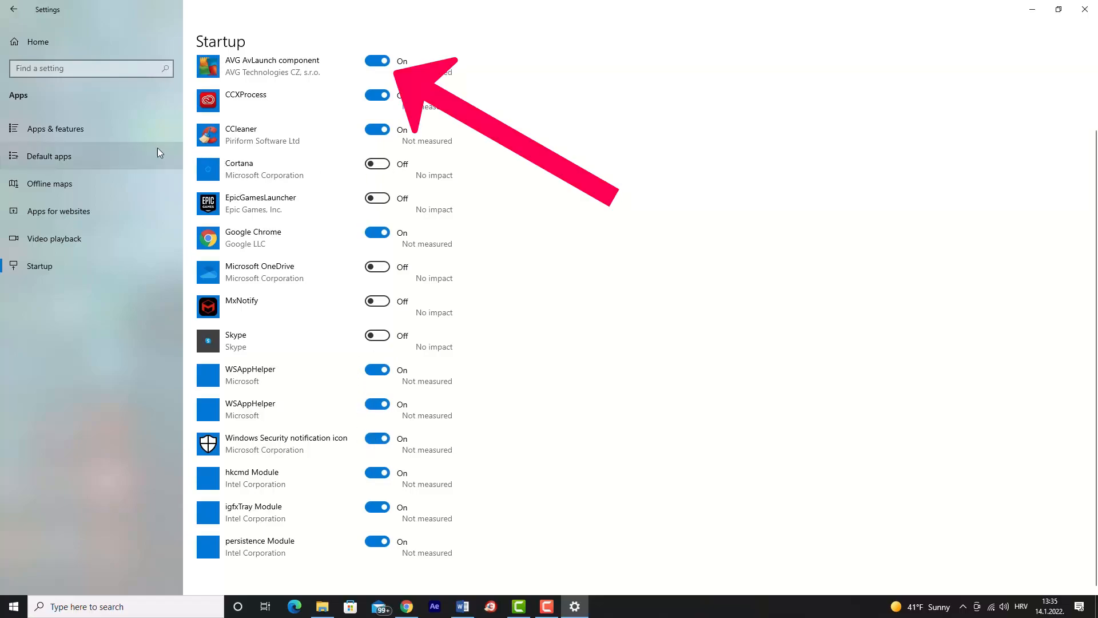
Look through the installed programs in Apps & features, expanding entries such as Adobe After Effects 2021, AVG Internet Security and Core Temp 1.17.1 for their uninstall options.
click(94, 135)
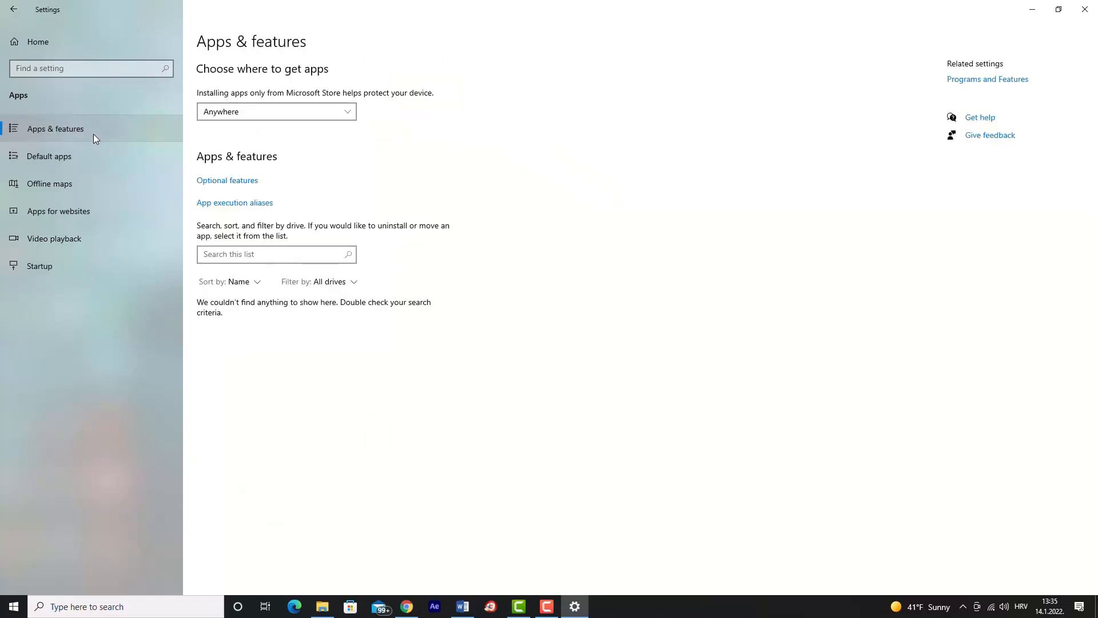
scroll(368, 246, down, 3)
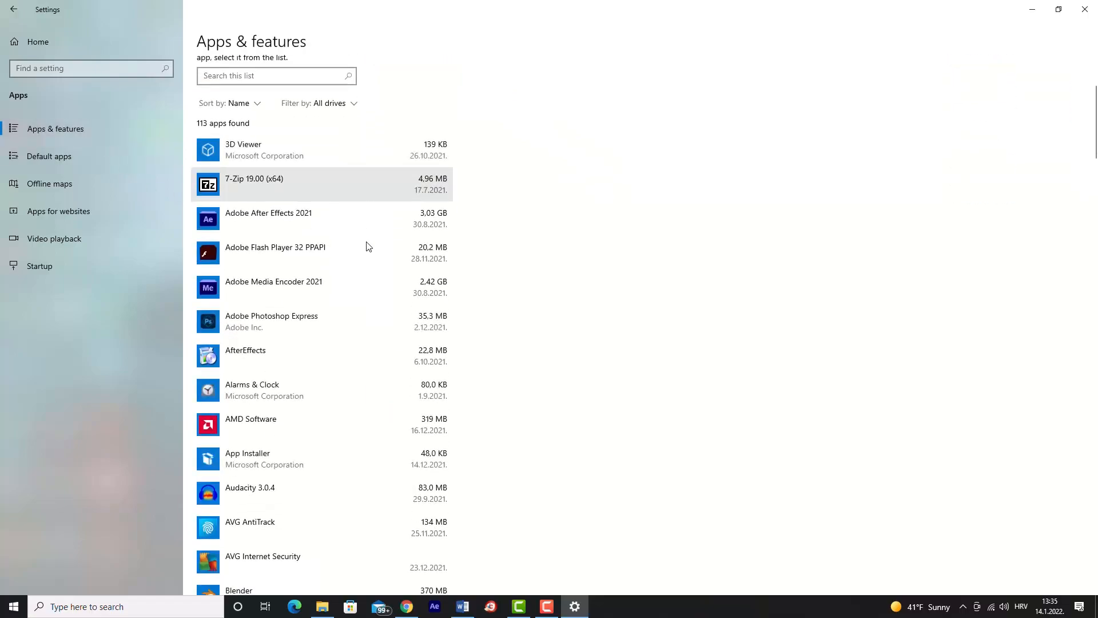
click(294, 229)
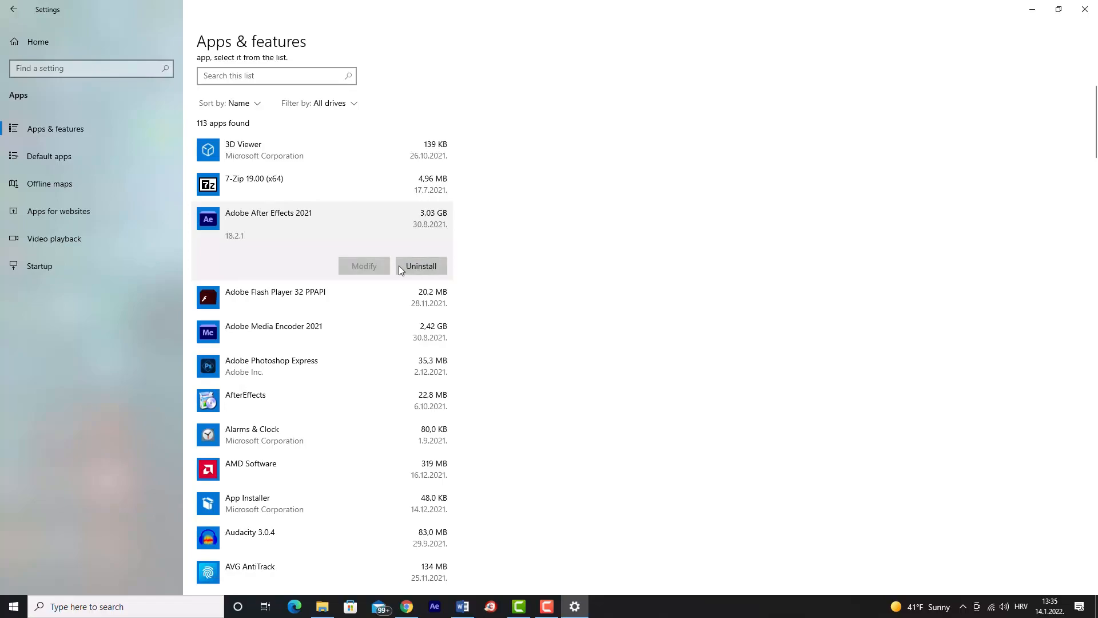
scroll(343, 297, down, 2)
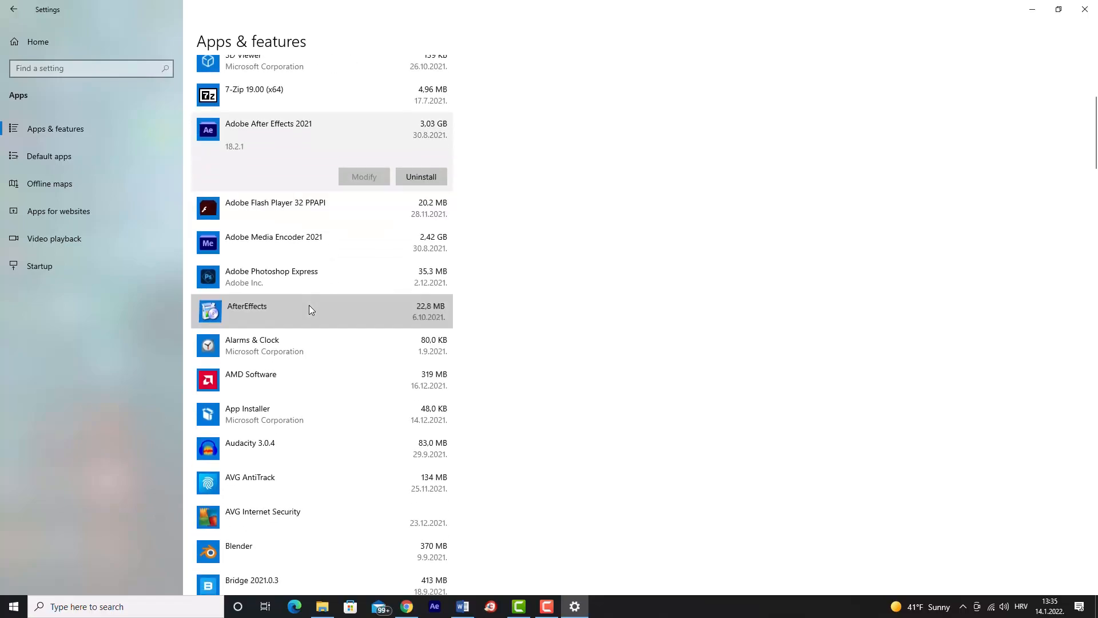
click(309, 304)
scroll(344, 318, down, 3)
click(302, 328)
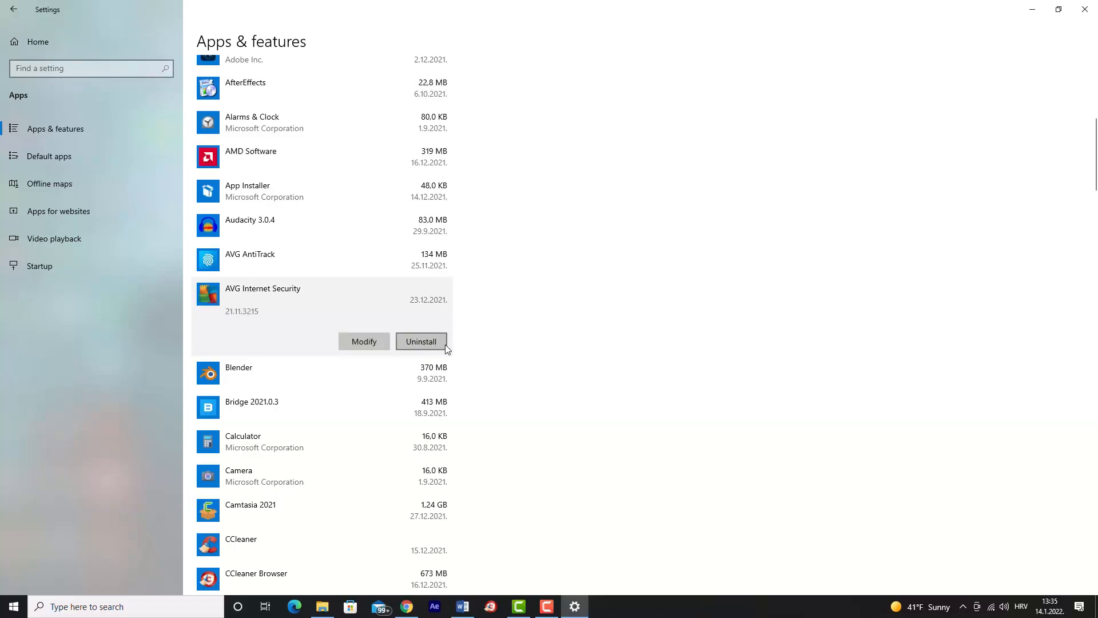
scroll(417, 345, down, 4)
click(404, 350)
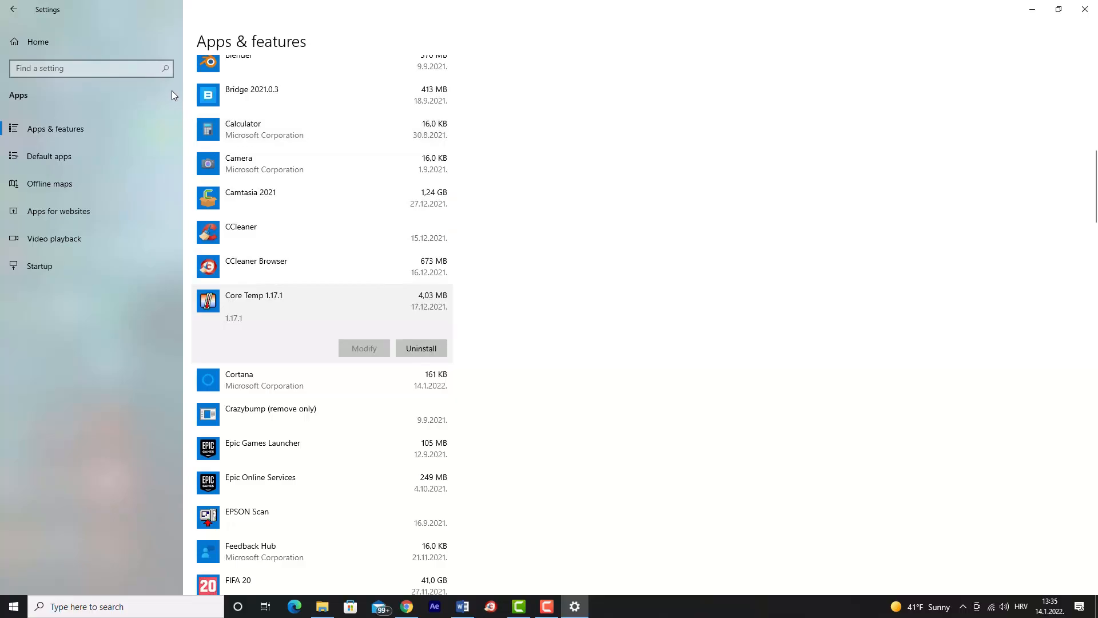
Return to the Settings home page and open the Background apps permissions in the Privacy category.
click(10, 9)
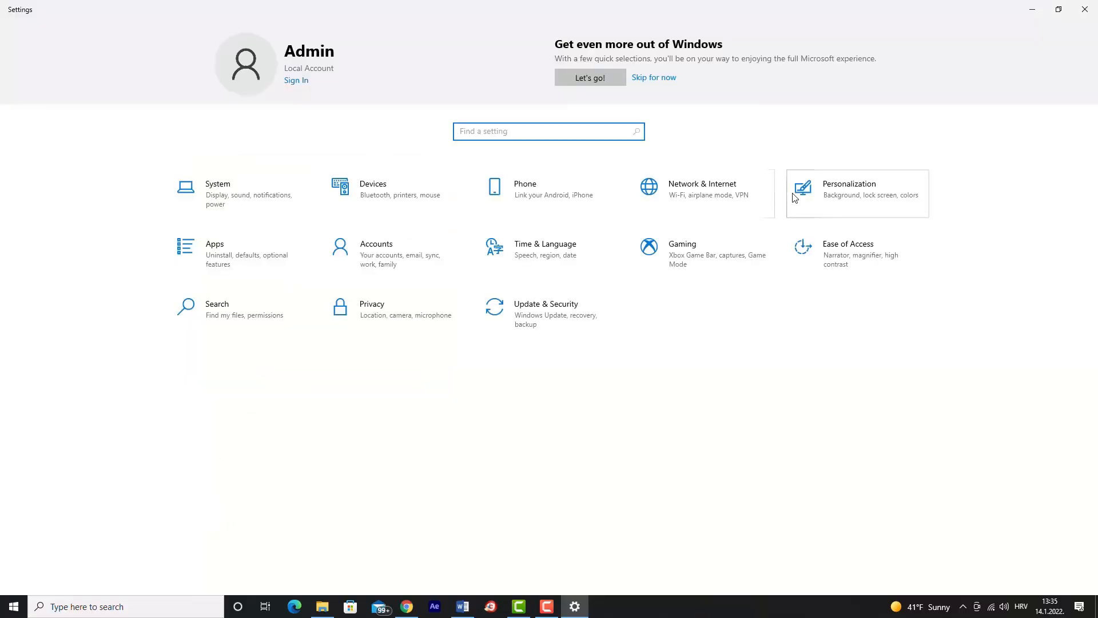
click(430, 304)
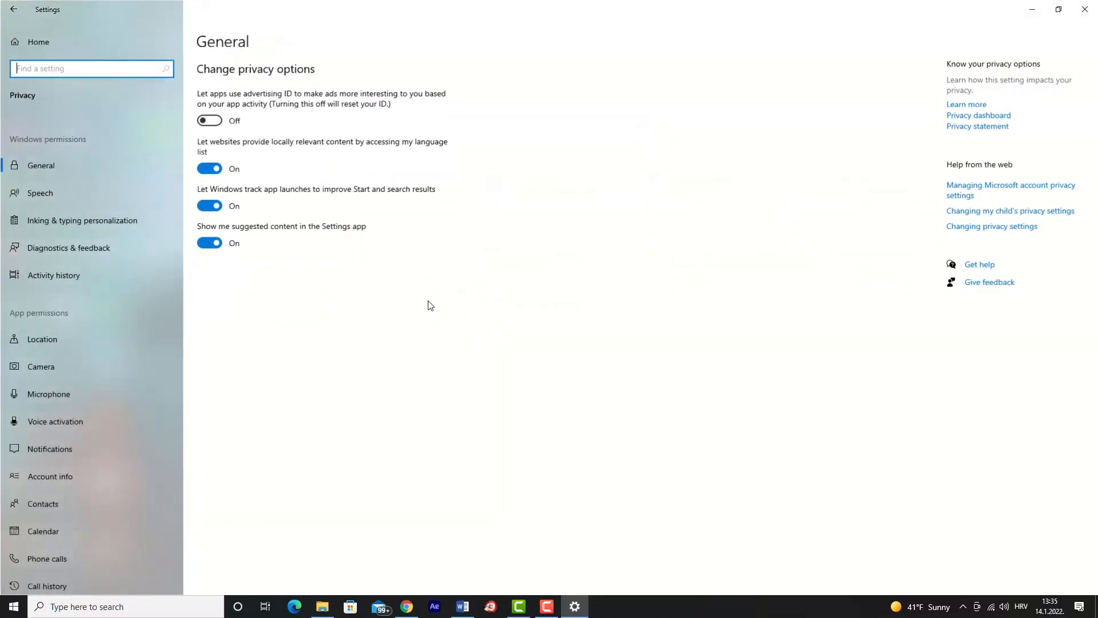
scroll(119, 333, down, 5)
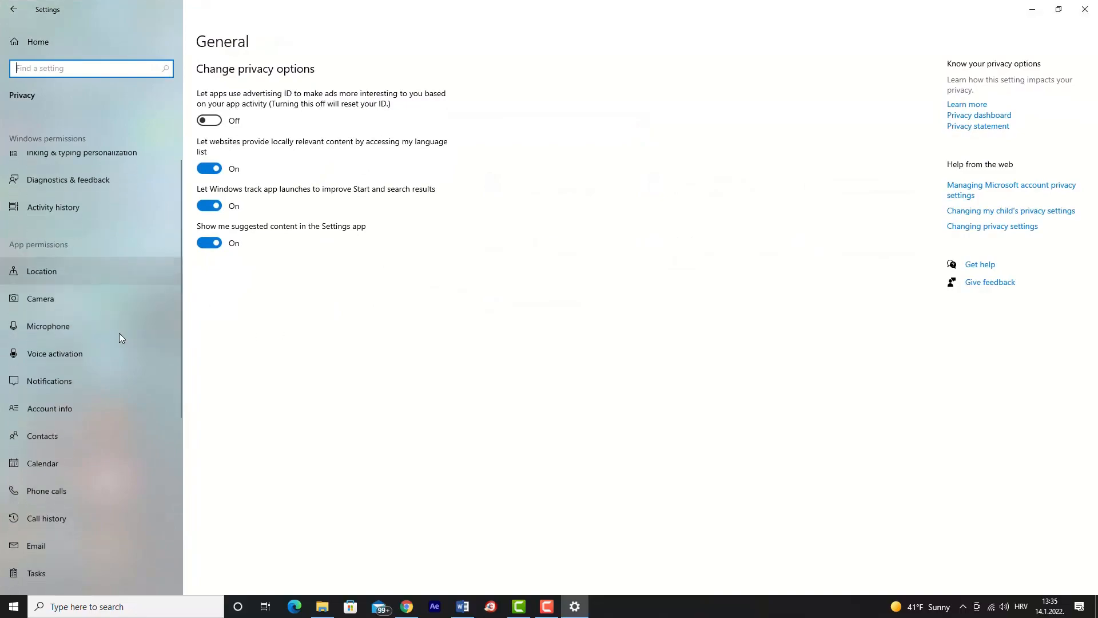
scroll(115, 333, down, 1)
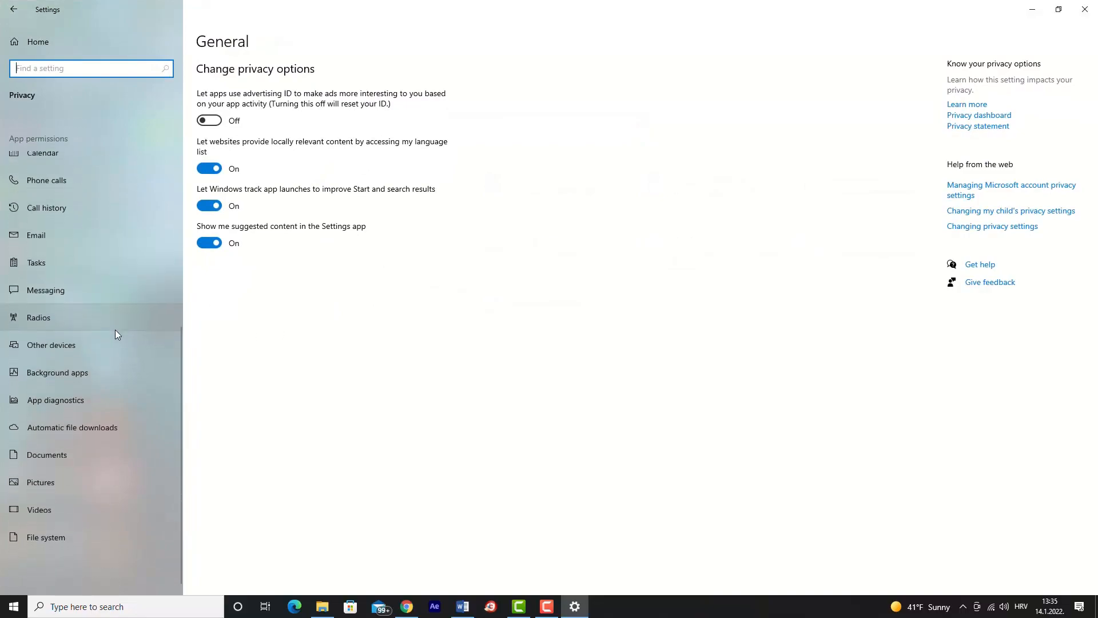
click(102, 369)
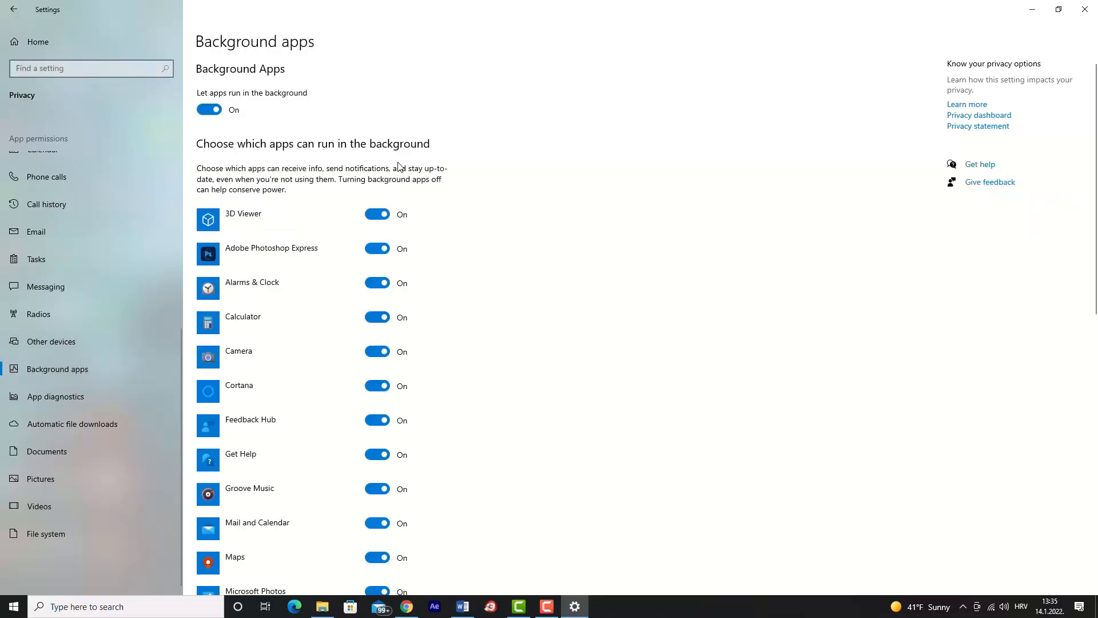
Turn the general permission for apps to run in the background off and back on.
scroll(312, 228, down, 2)
scroll(311, 228, up, 2)
click(210, 110)
click(210, 109)
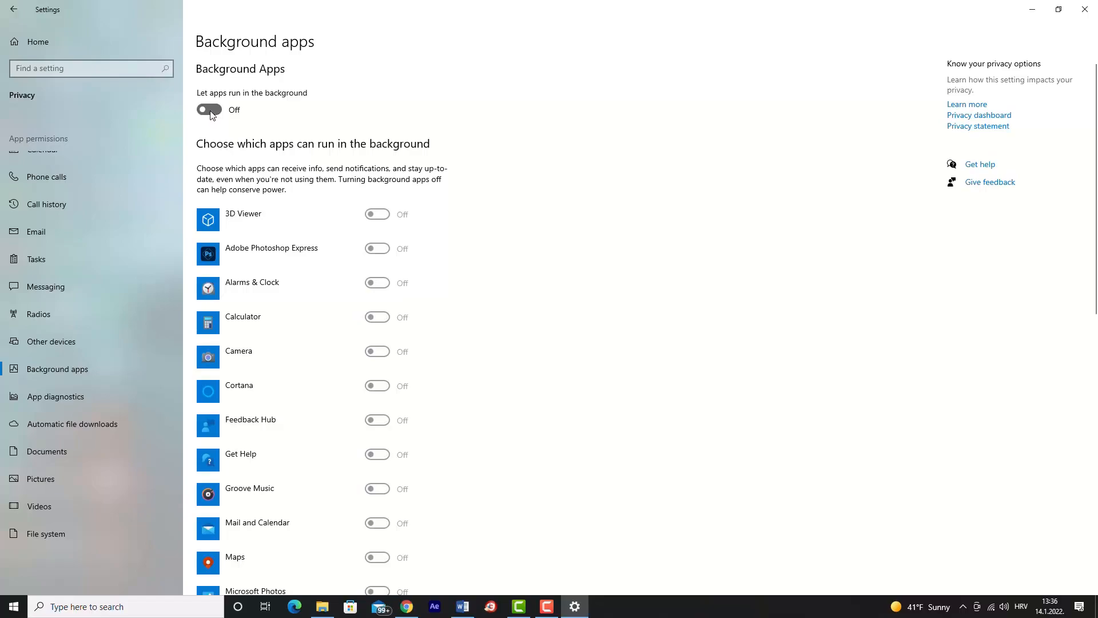
Stop Cortana, Maps, Xbox Console Companion and Xbox Game Bar from running in the background.
scroll(353, 220, down, 2)
scroll(353, 219, down, 1)
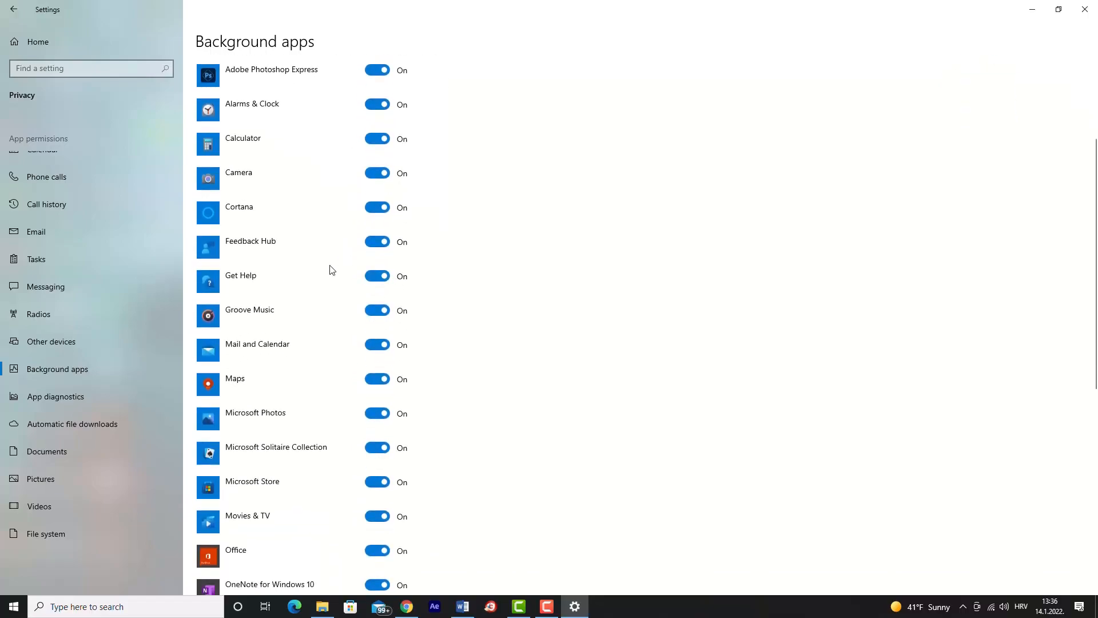
click(377, 207)
scroll(337, 334, down, 3)
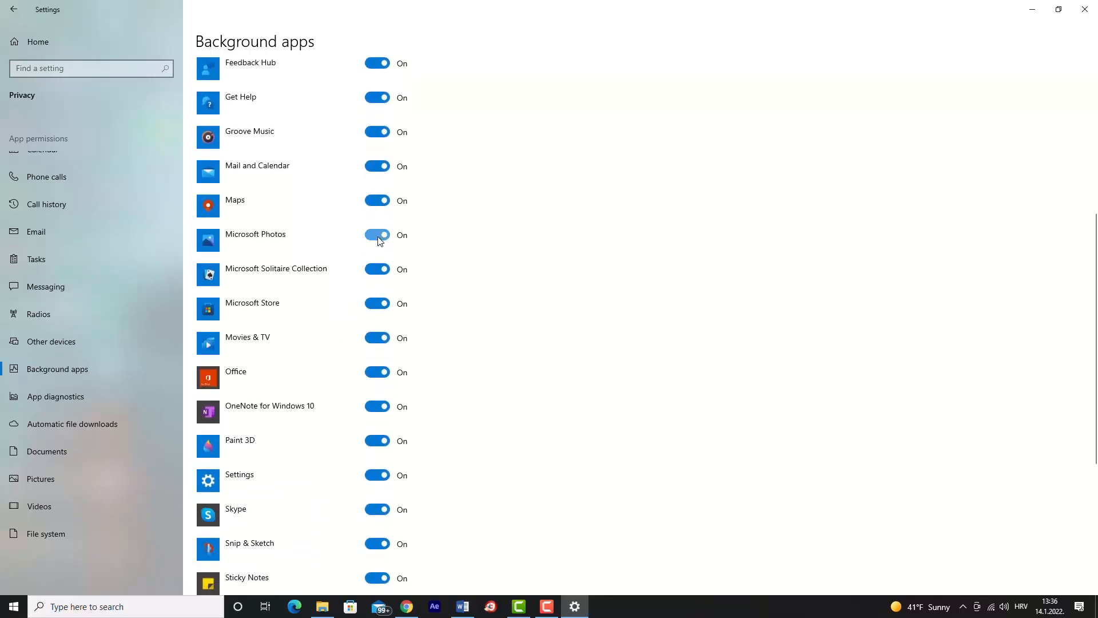
click(374, 202)
scroll(373, 355, down, 4)
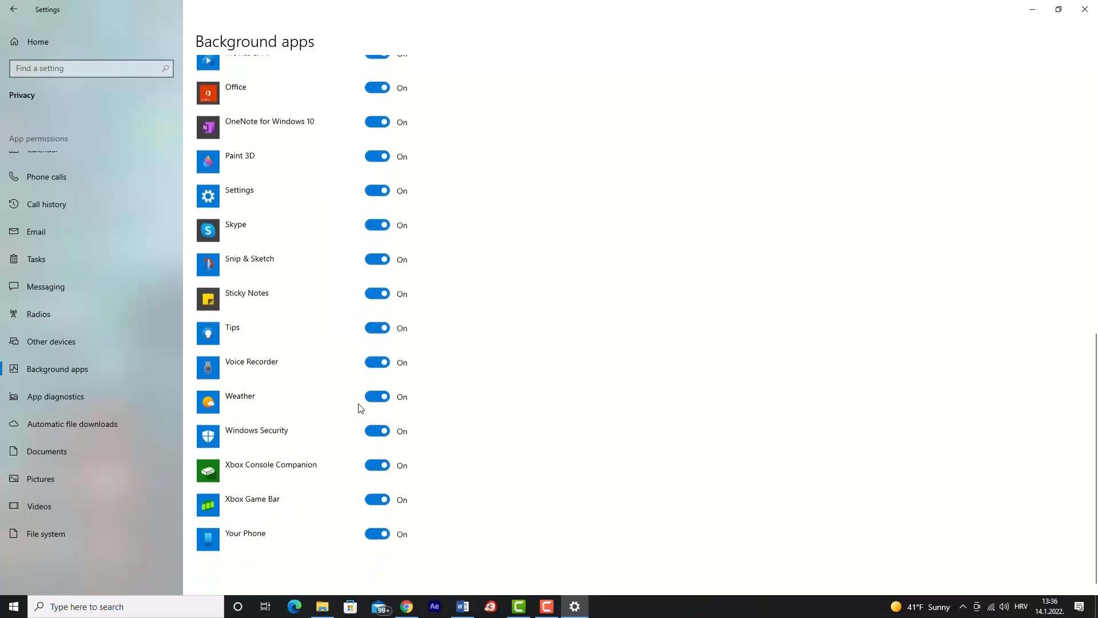
click(372, 460)
click(382, 494)
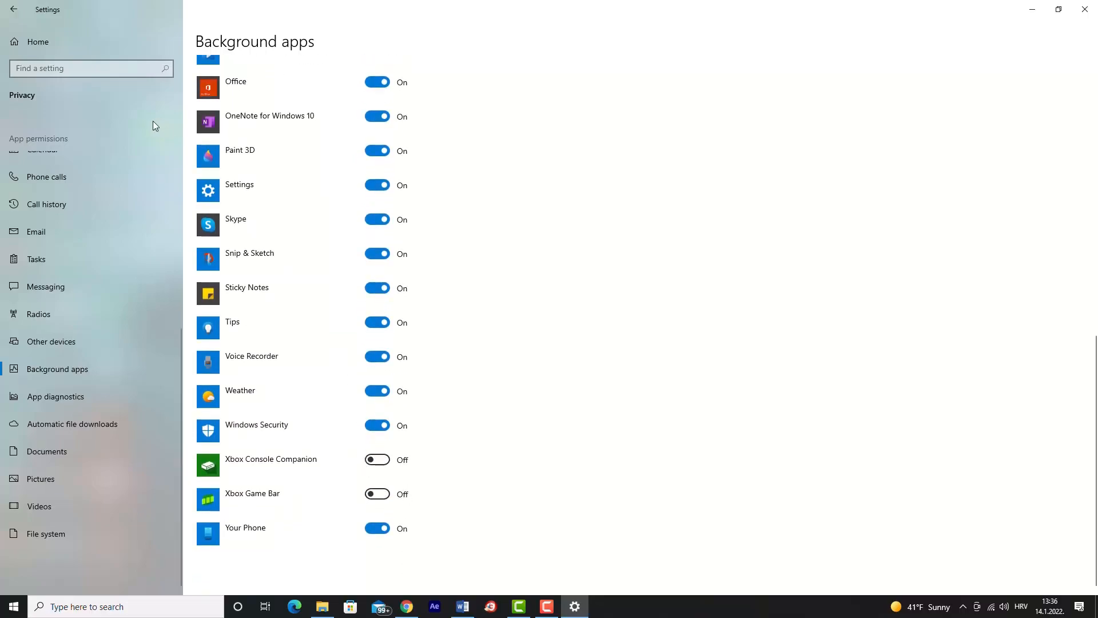
Open the Storage settings in the System category and check the Apps & features usage before returning to the Storage overview.
click(3, 5)
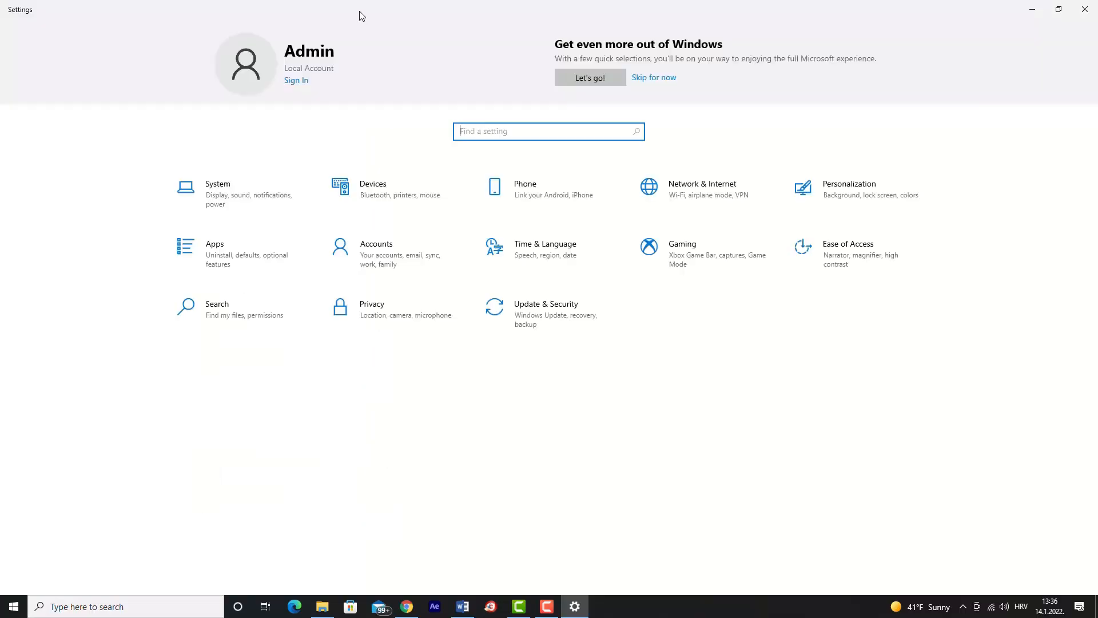
click(273, 203)
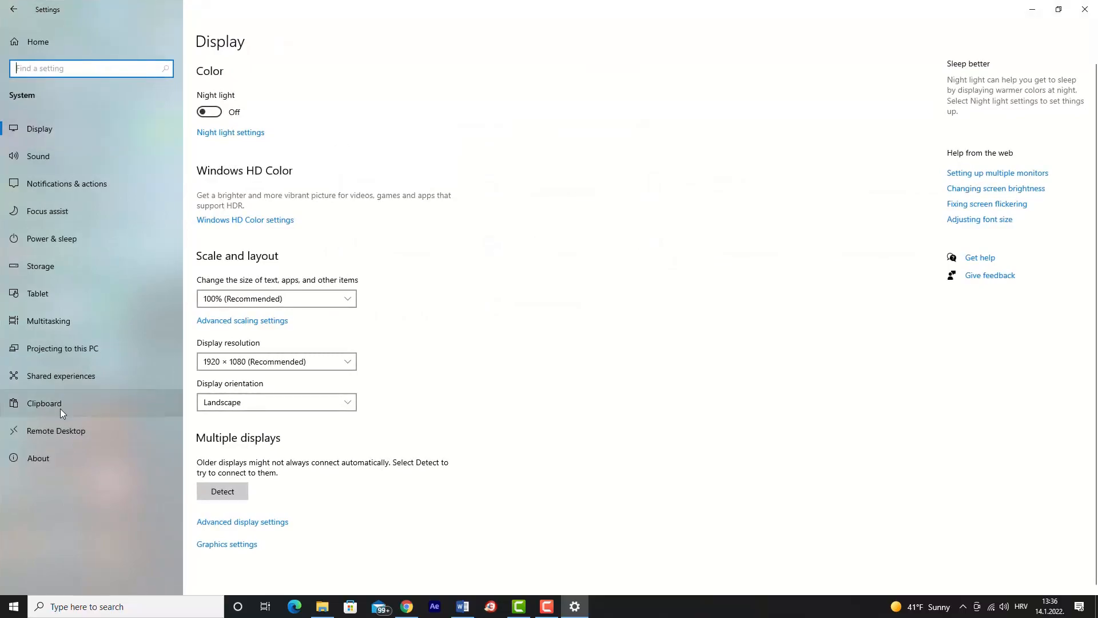
click(60, 262)
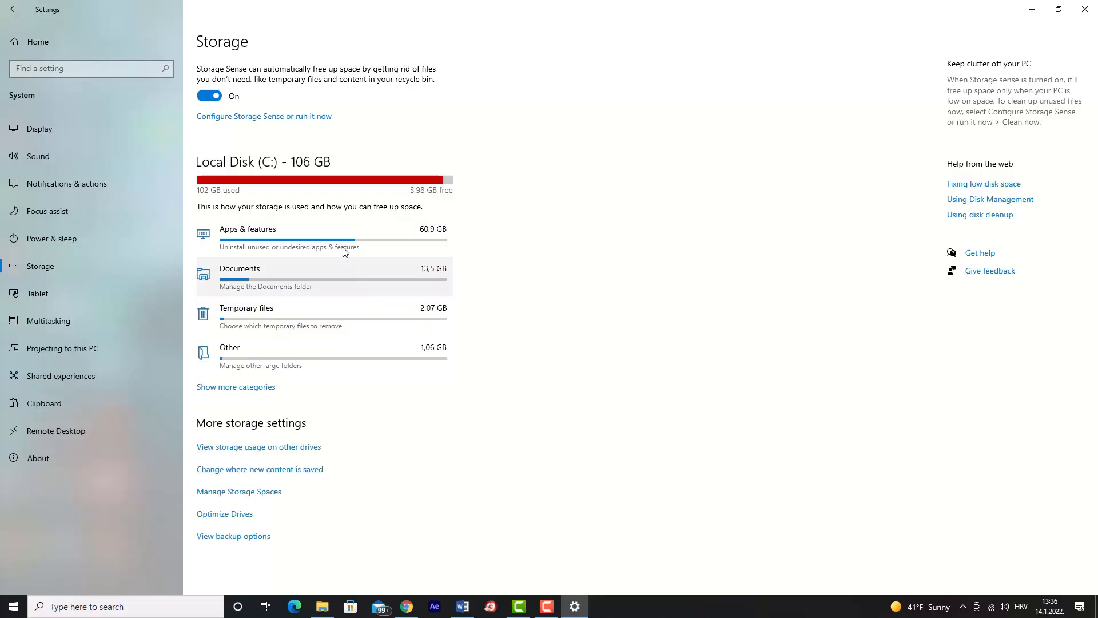
click(233, 255)
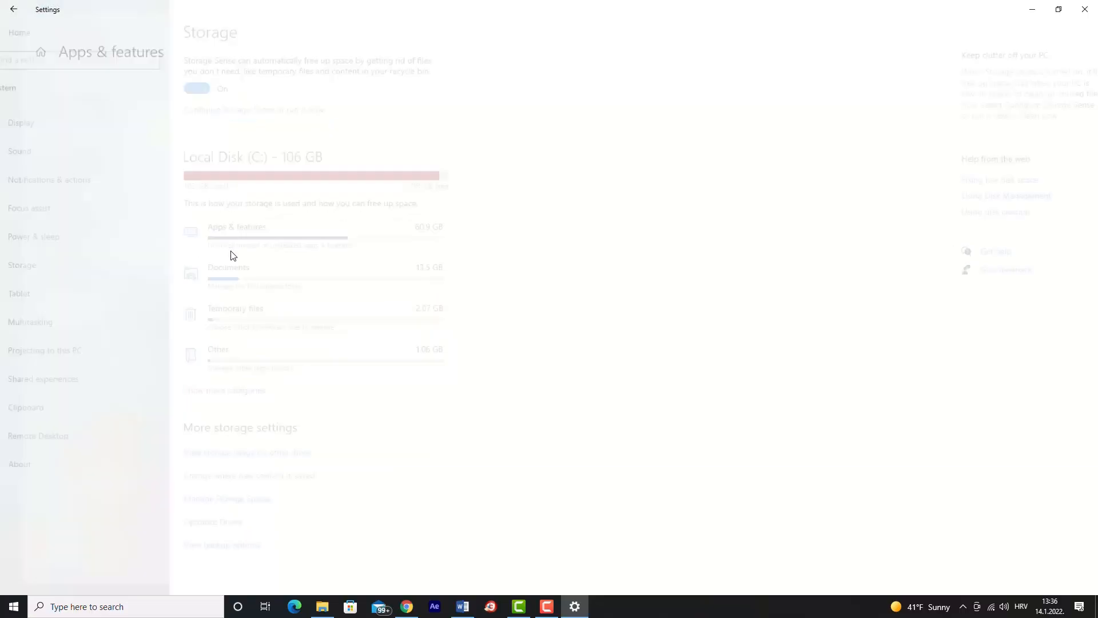
click(11, 17)
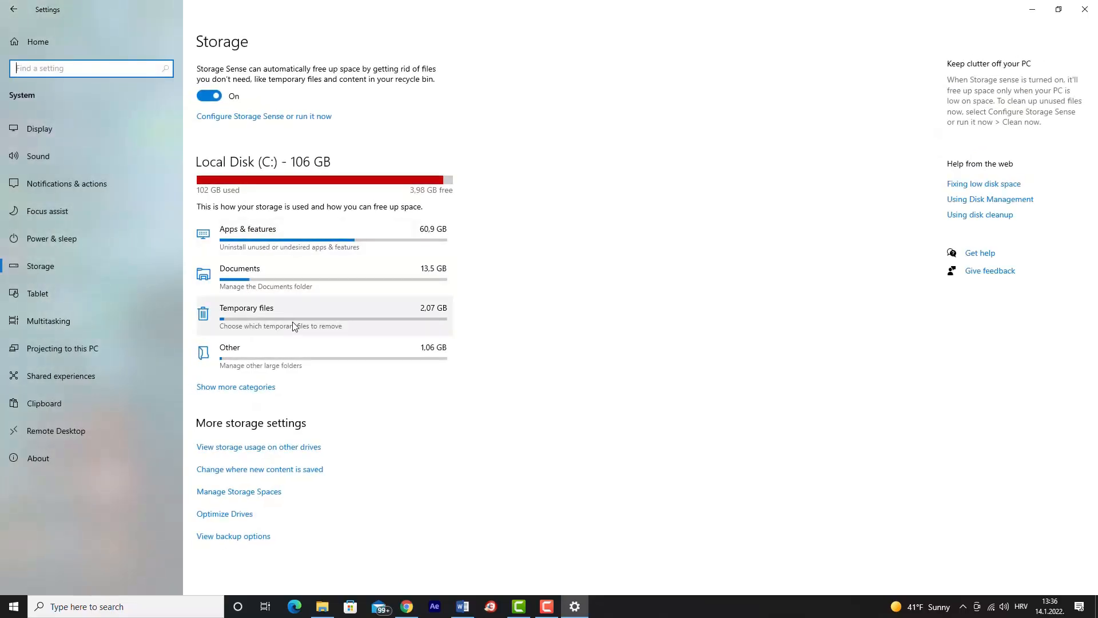
Remove the preselected temporary files, including Thumbnails and DirectX Shader Cache but not Downloads, and return to the Storage overview.
click(322, 316)
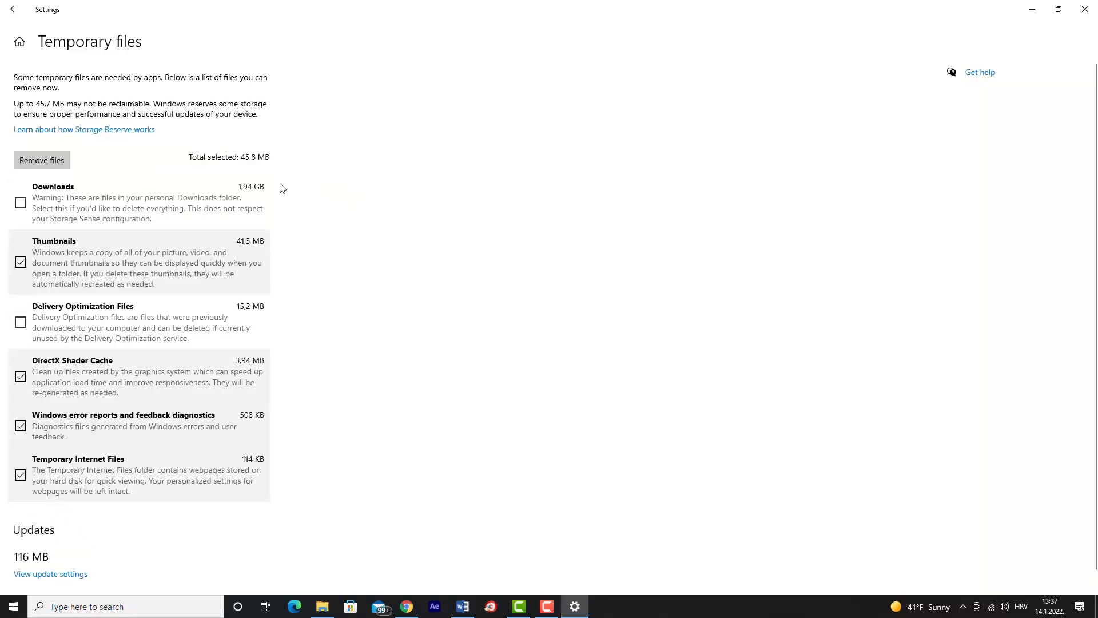
click(43, 164)
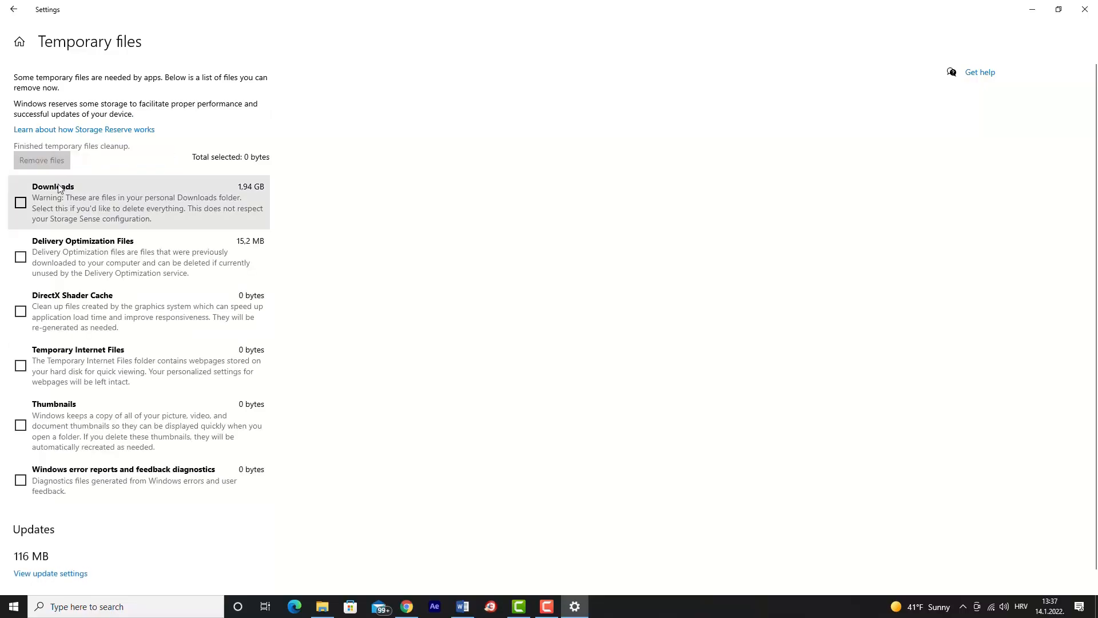
click(11, 18)
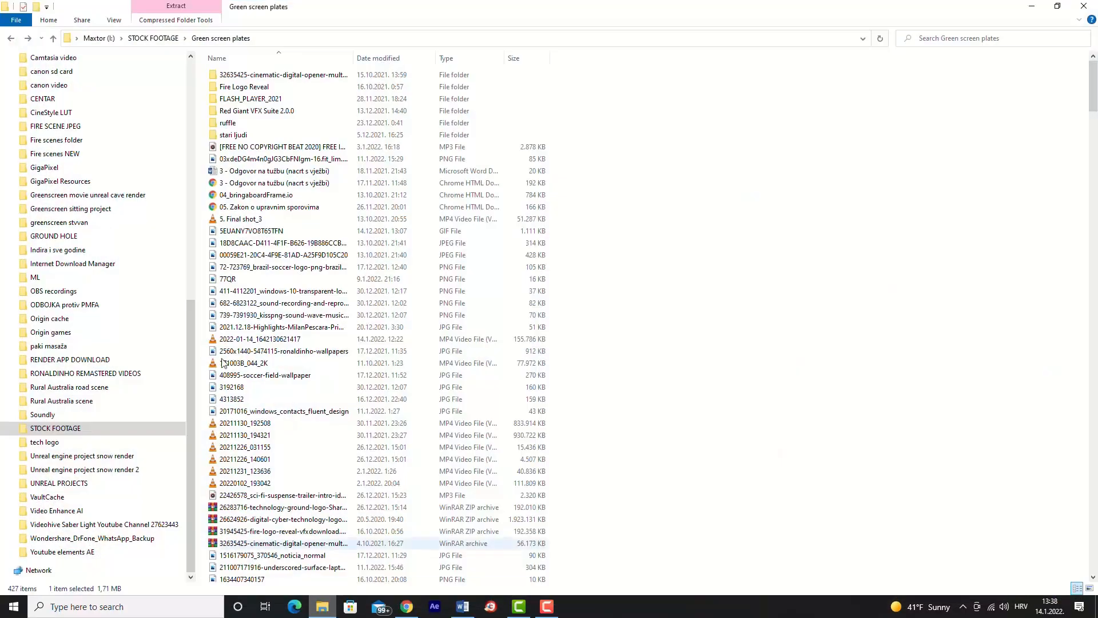
Open the properties of This PC from File Explorer and bring up the advanced system settings.
scroll(84, 198, up, 5)
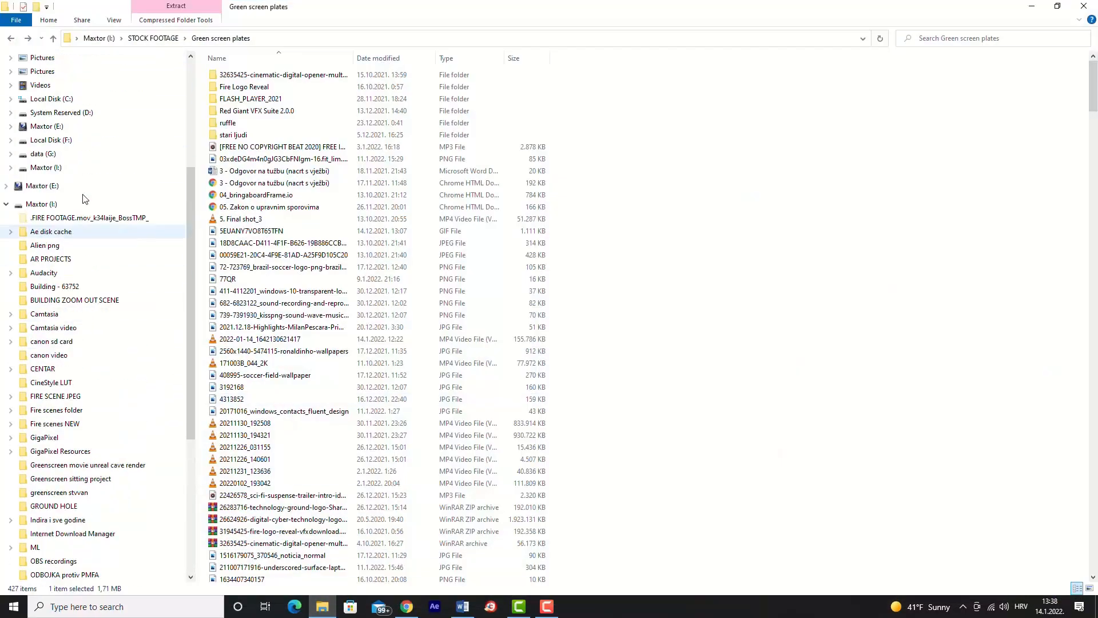
scroll(84, 198, up, 5)
click(56, 187)
right_click(56, 187)
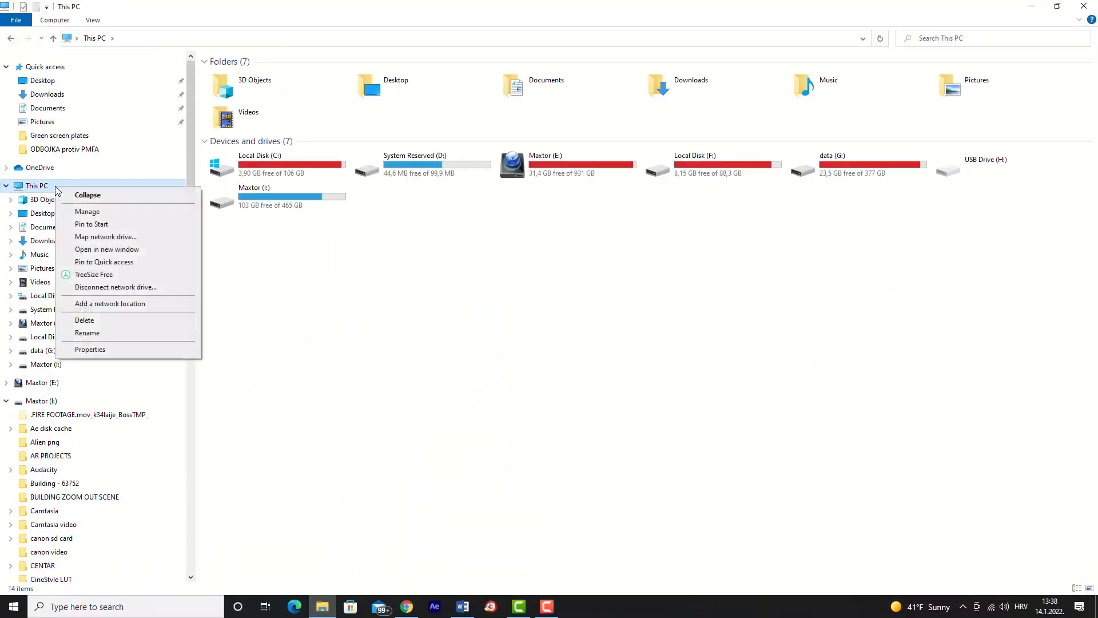
click(126, 348)
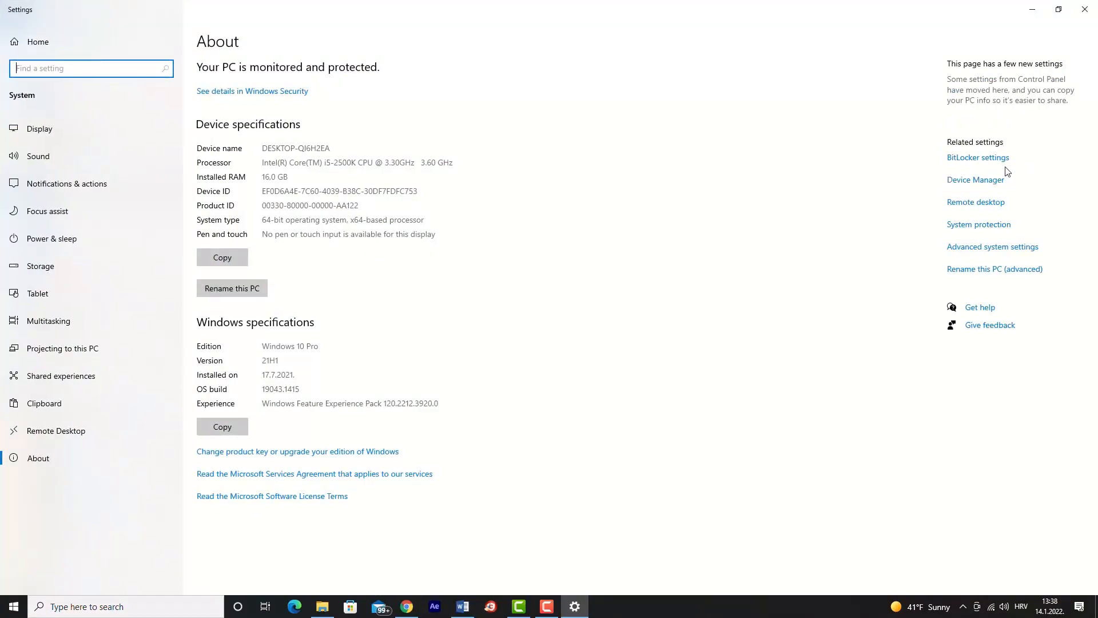
click(1018, 250)
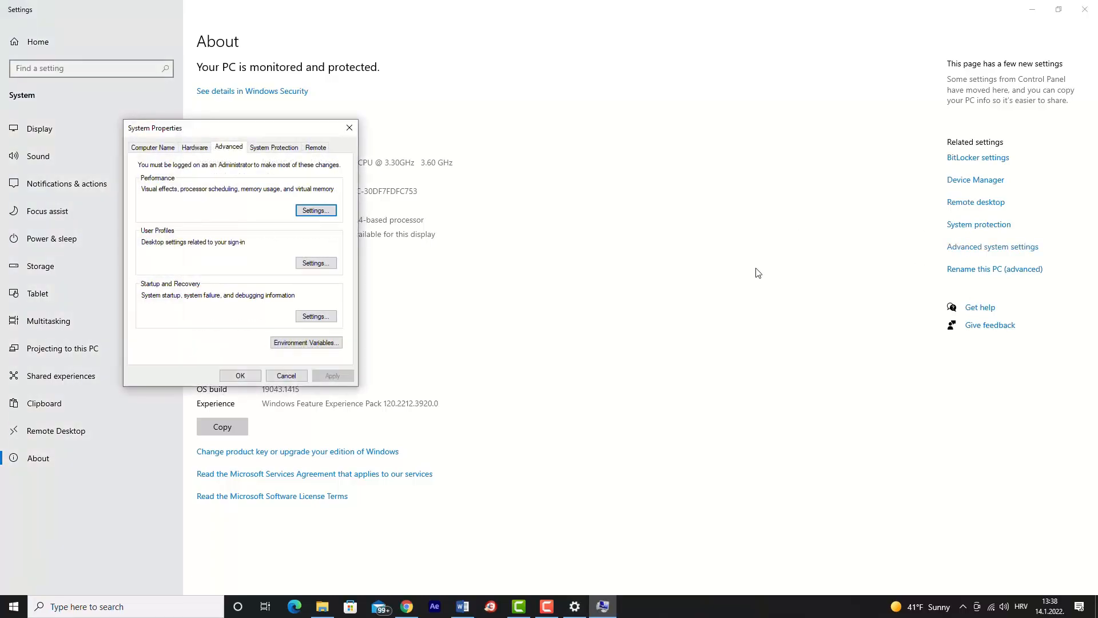
Set the Performance visual effects to Adjust for best performance and apply the change.
click(315, 211)
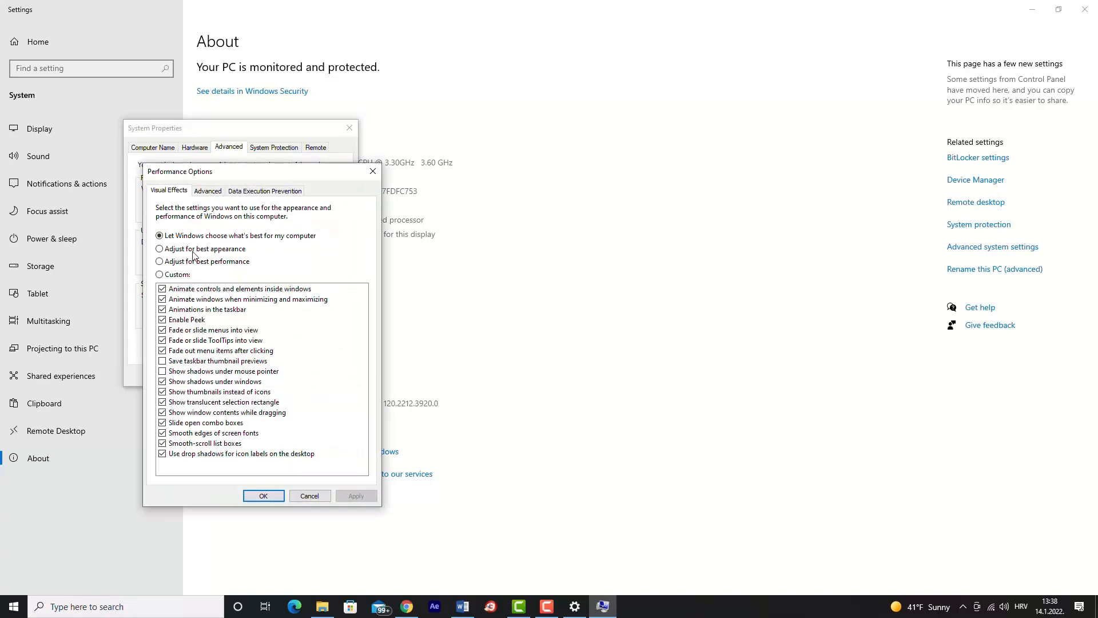
click(160, 262)
click(355, 496)
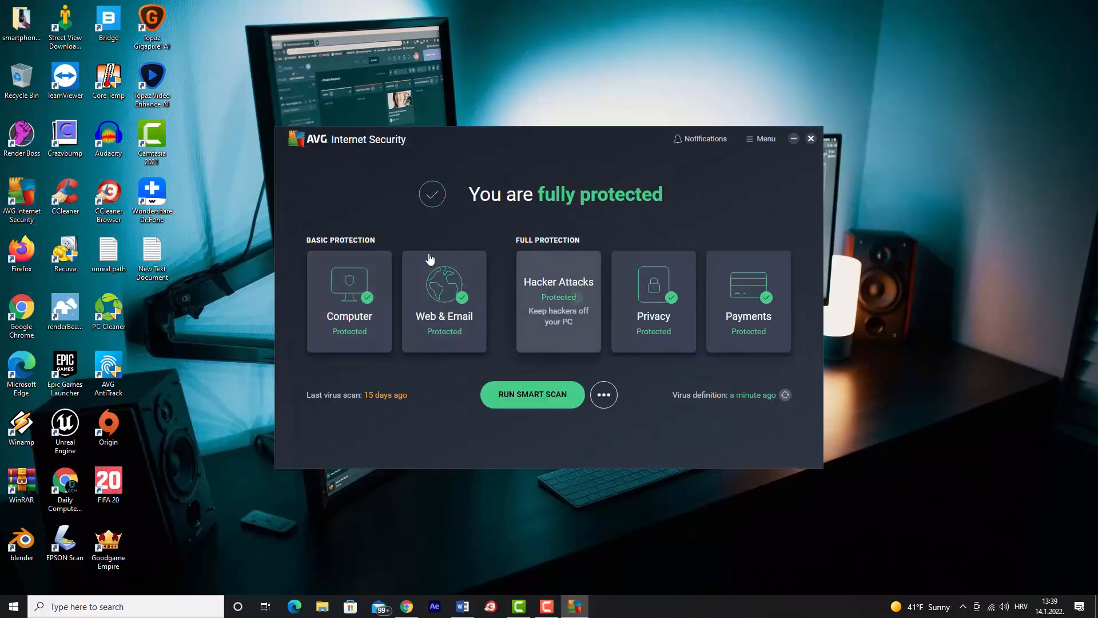
Look at the core defenses under Computer protection in AVG Internet Security and return to its main screen.
click(378, 300)
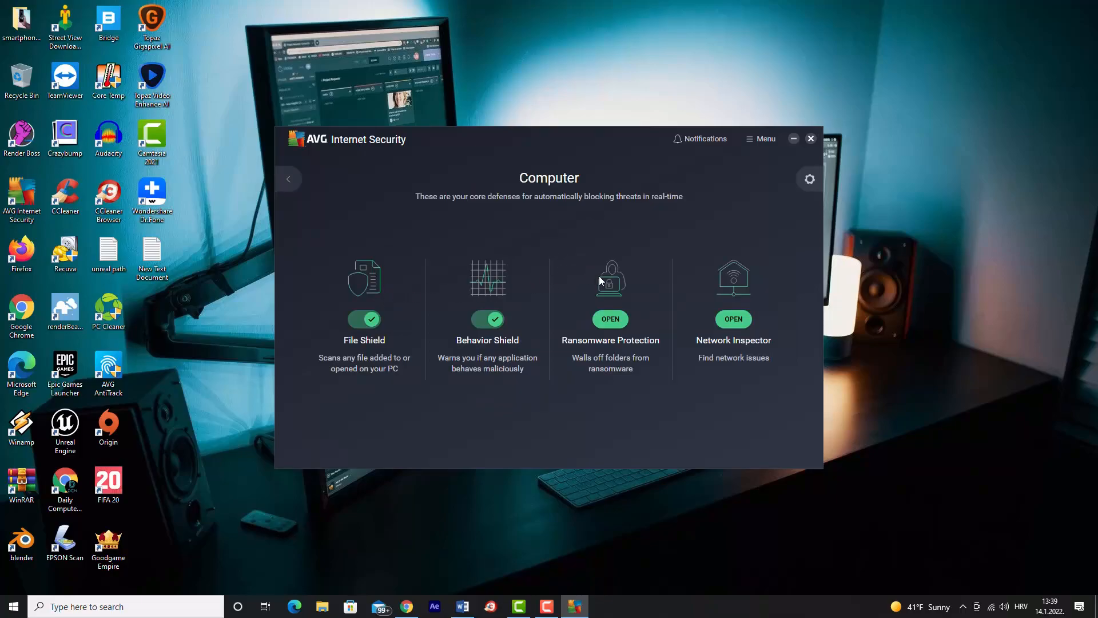
click(296, 175)
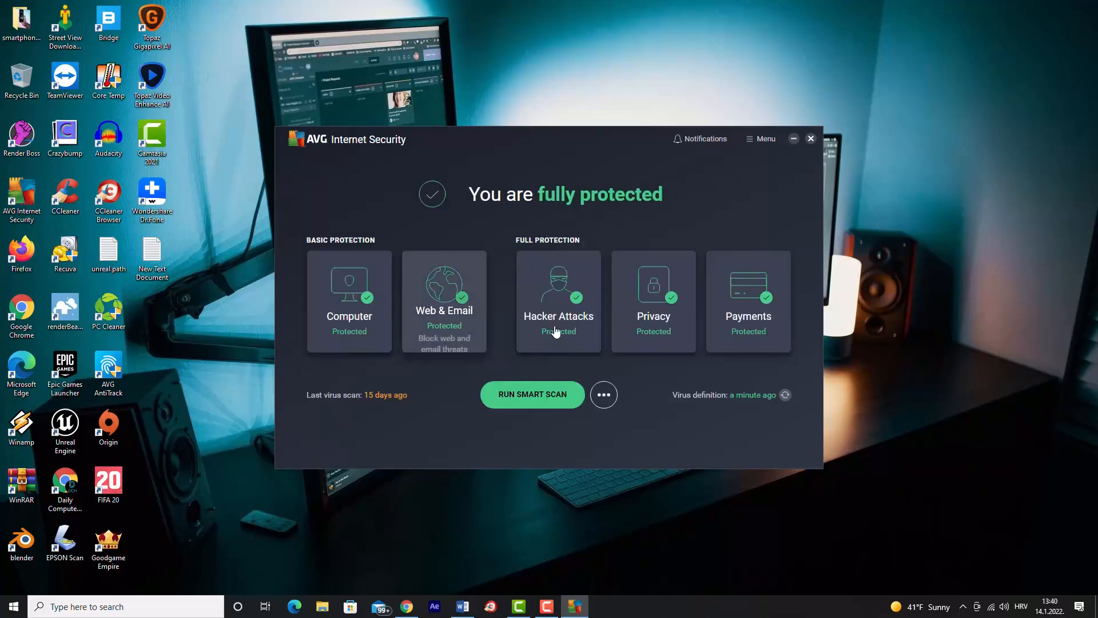
Start a Deep Scan of the computer and stop it before it finishes.
click(603, 394)
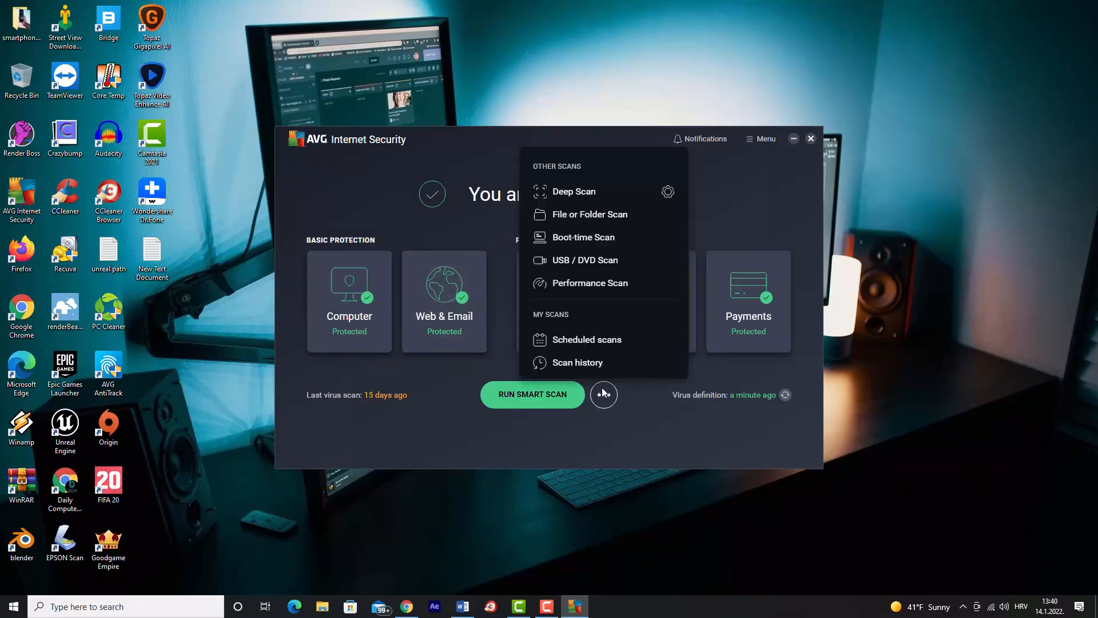
click(569, 198)
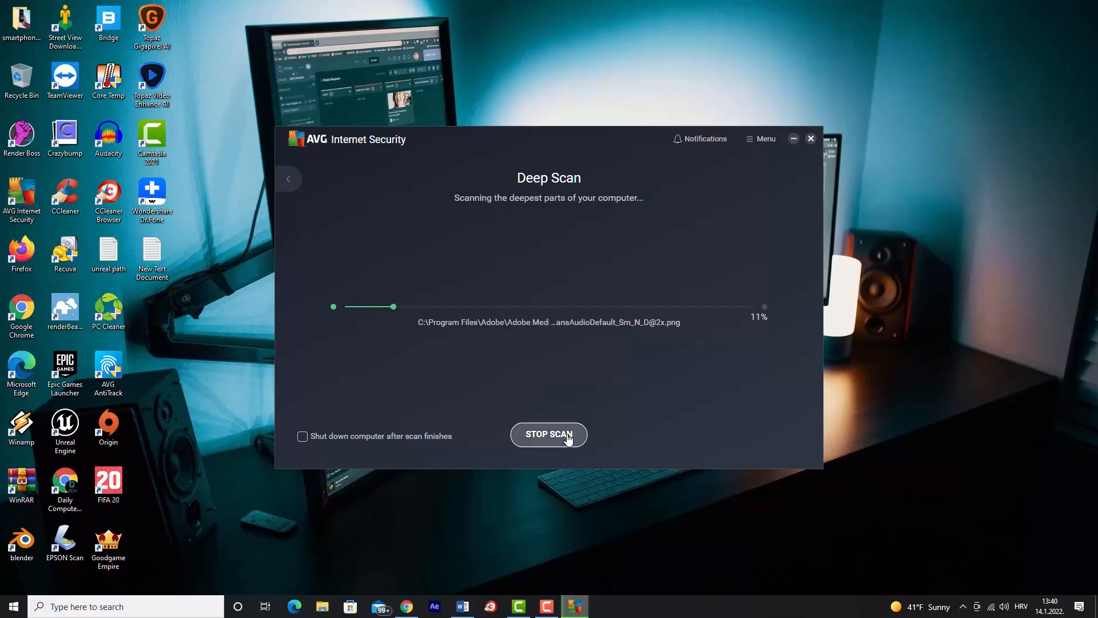
click(569, 438)
click(579, 366)
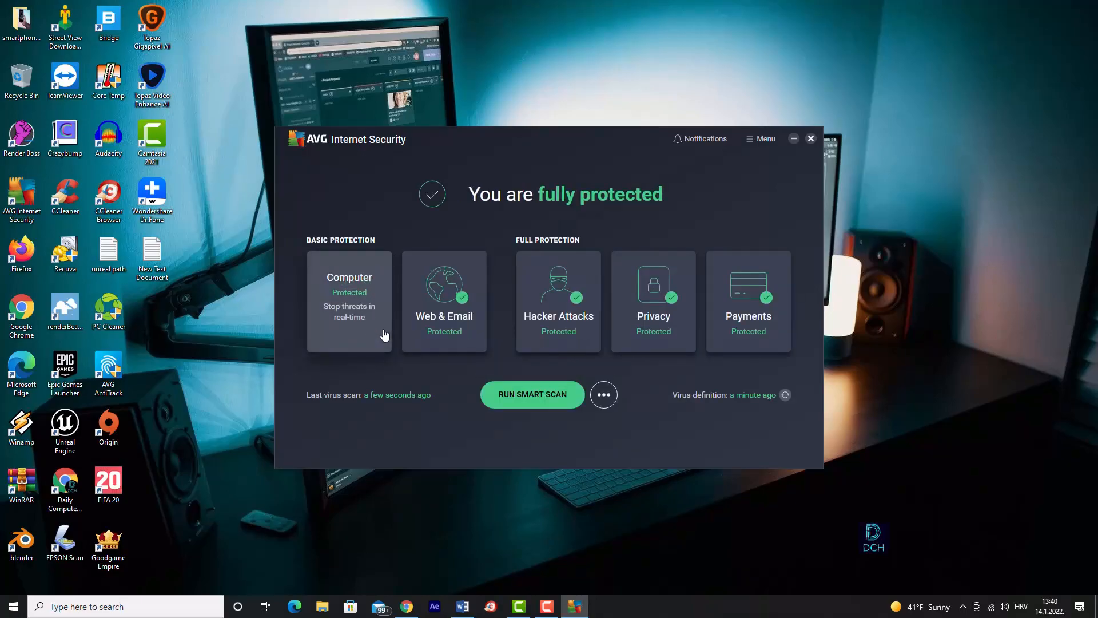
Run a Smart Scan through the browser threats check and stop it during the malware stage.
click(516, 402)
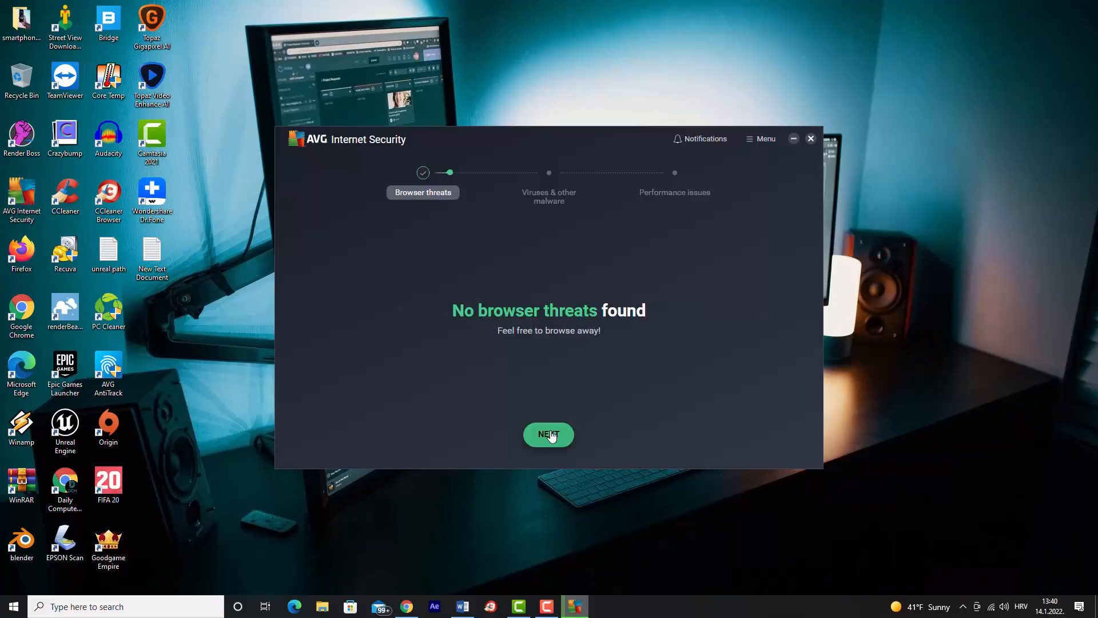
click(549, 435)
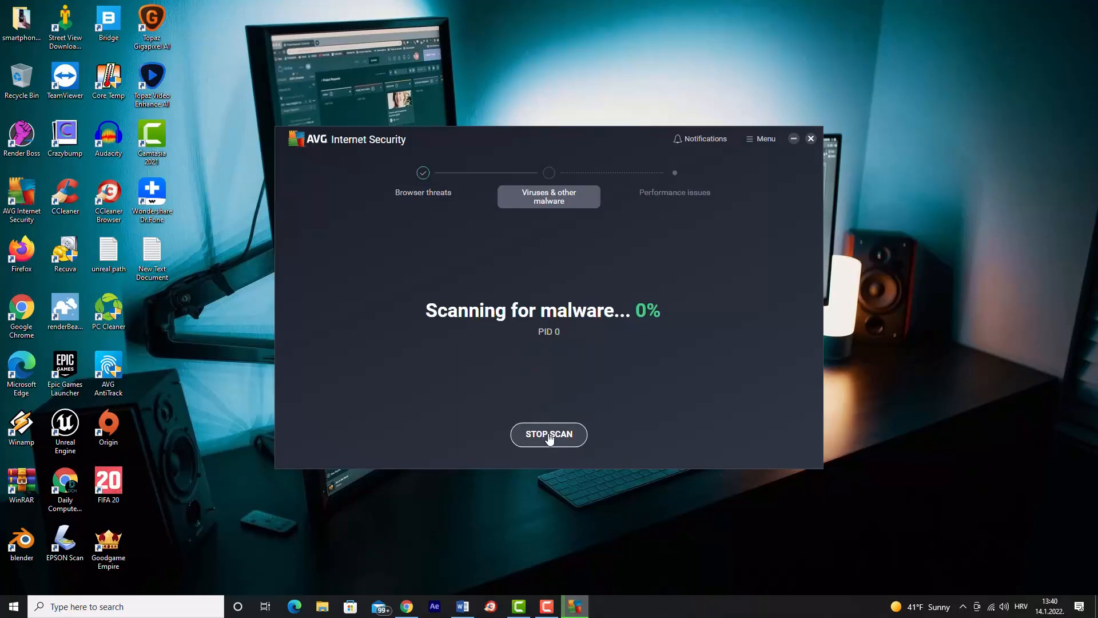
click(549, 437)
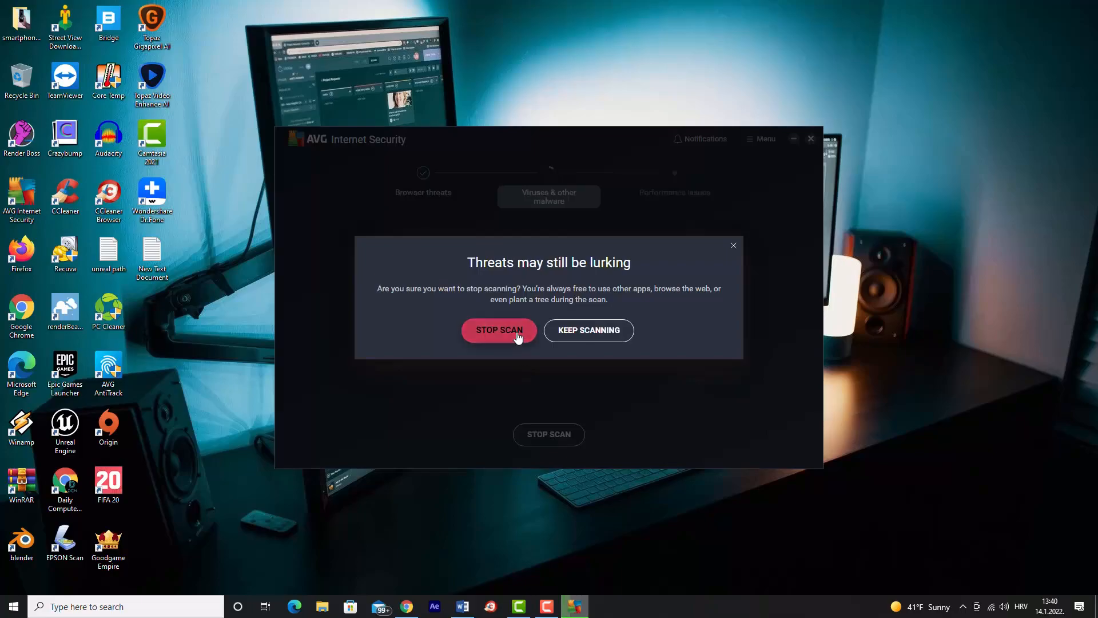
click(518, 341)
click(592, 436)
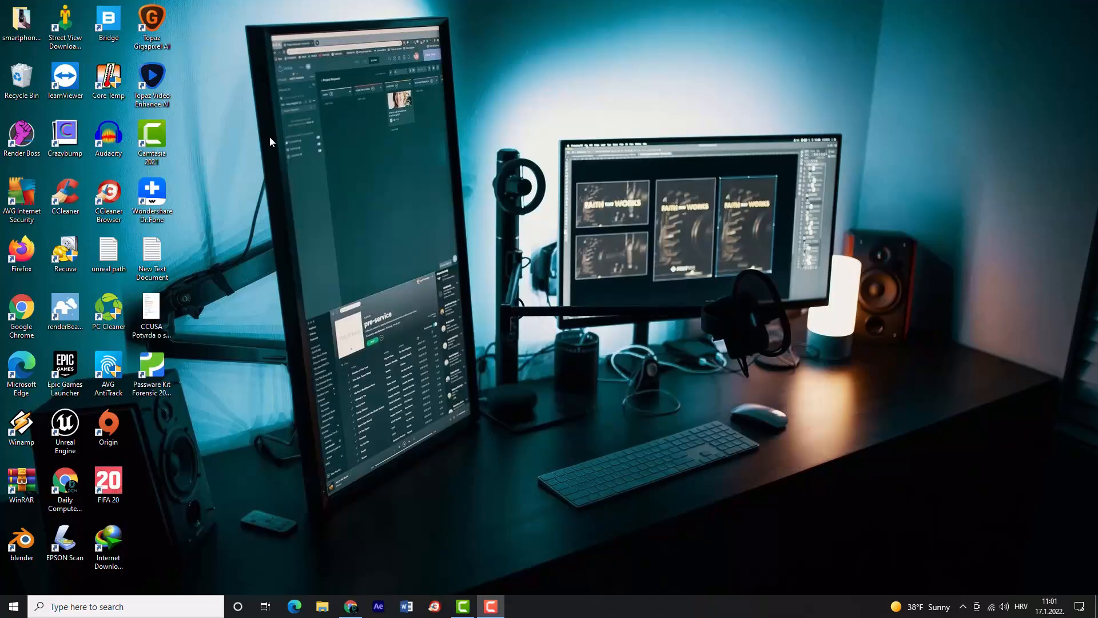
Launch CCleaner without entering a license key, browse its main sections and open Custom Clean.
click(70, 196)
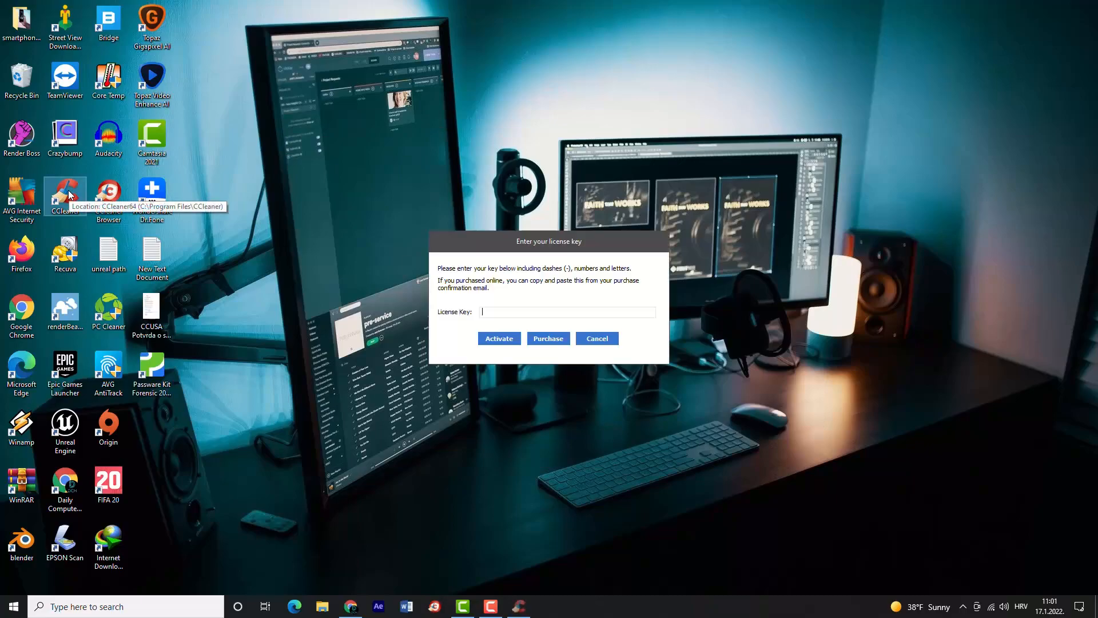
click(592, 334)
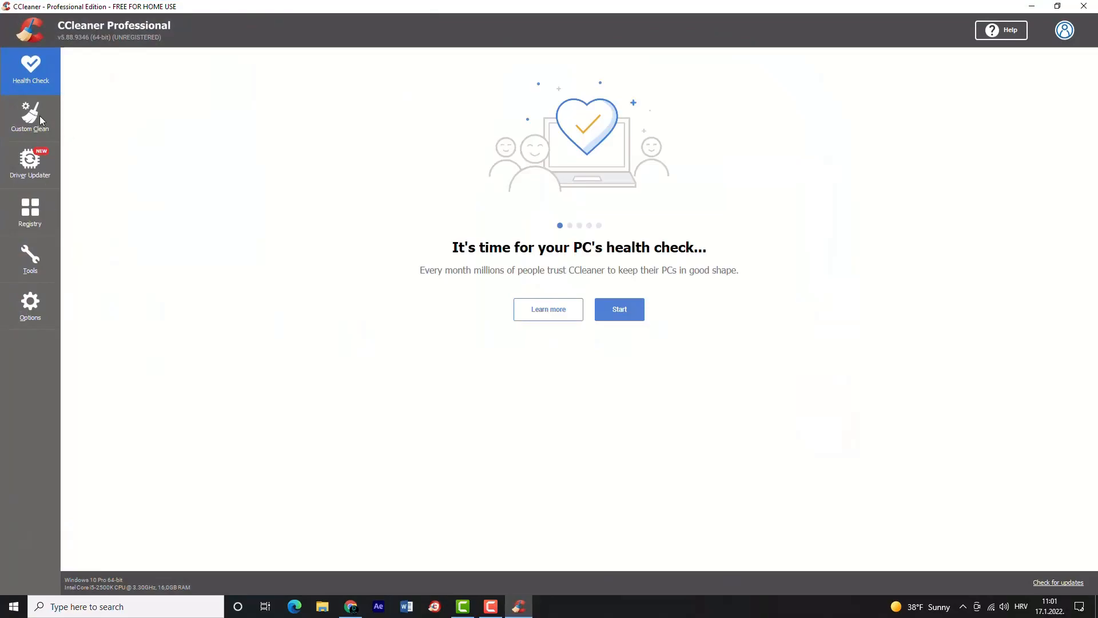
click(41, 121)
click(29, 213)
click(28, 267)
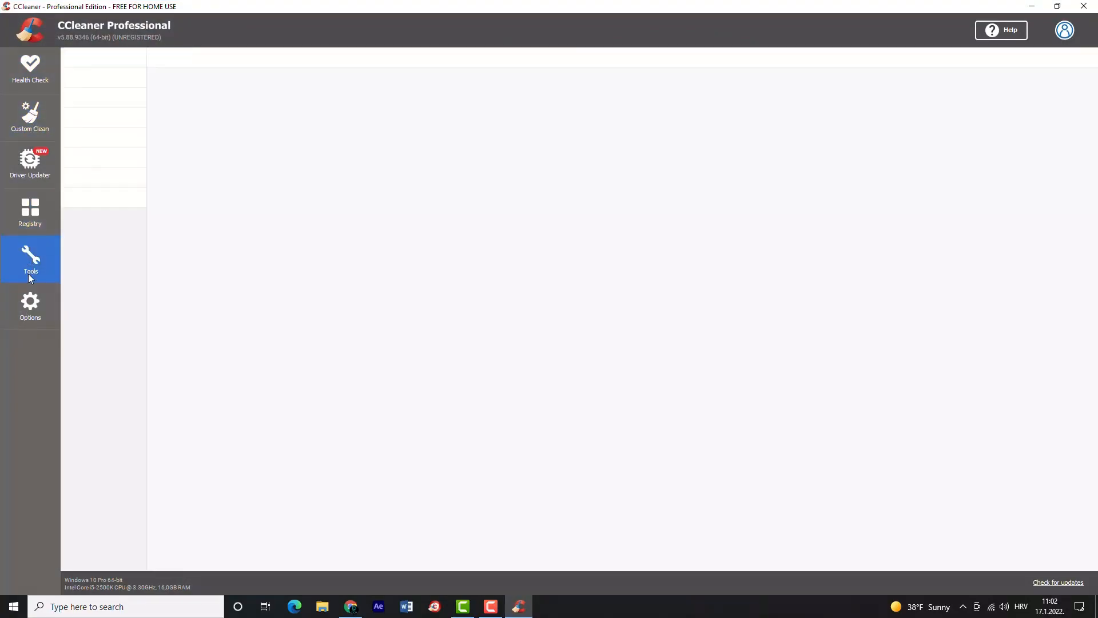
click(30, 303)
click(31, 117)
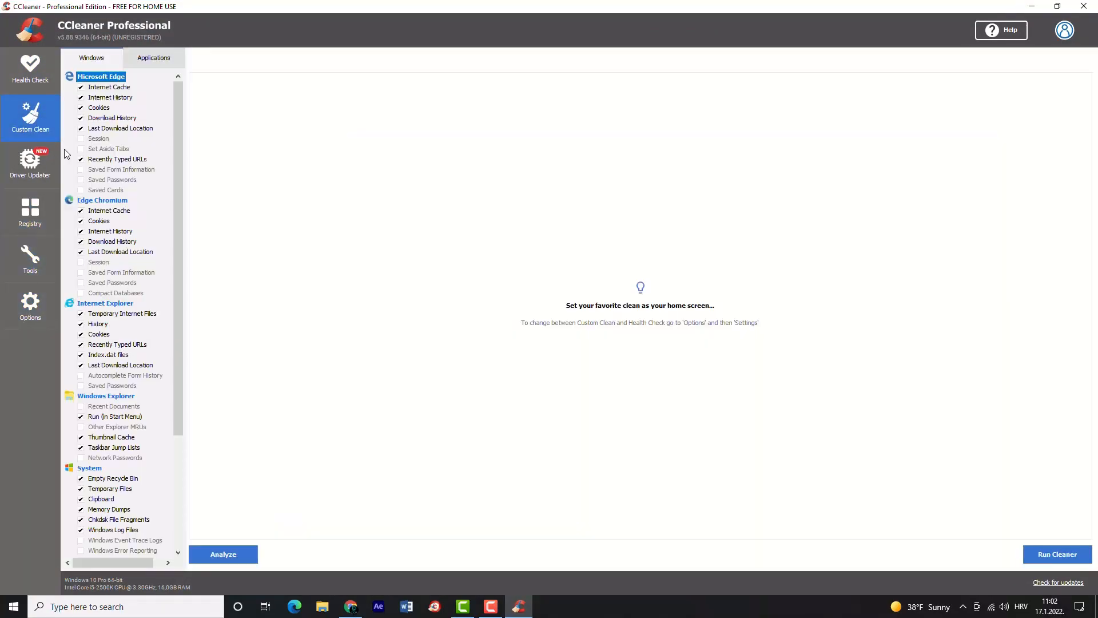
Analyze the files covered by the default Custom Clean selection, fully exiting Google Chrome so its cache is included.
click(228, 554)
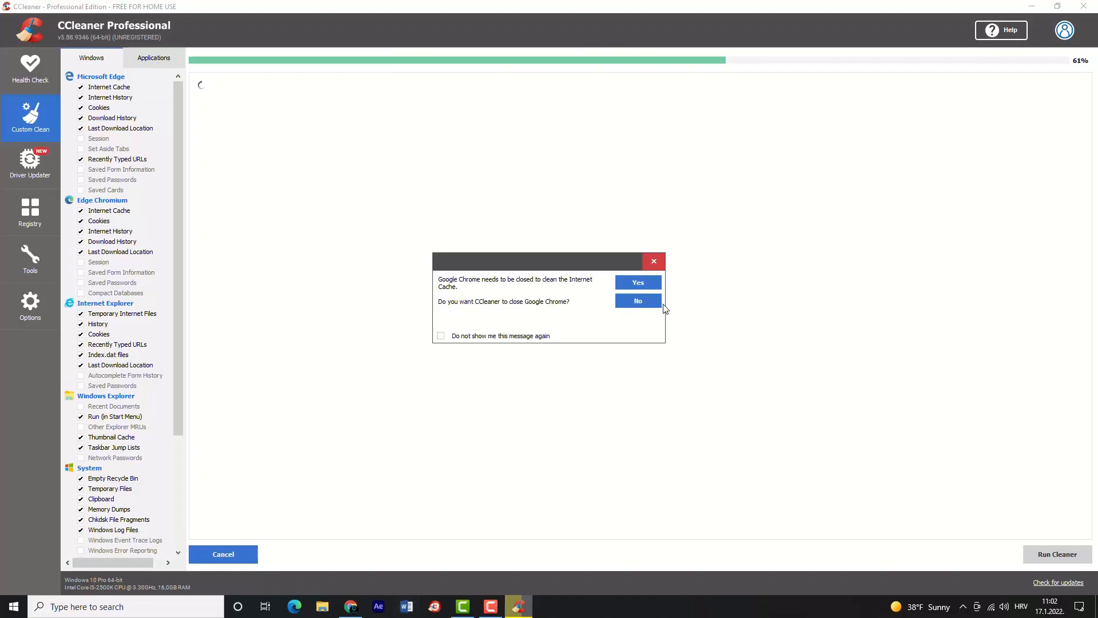
click(644, 283)
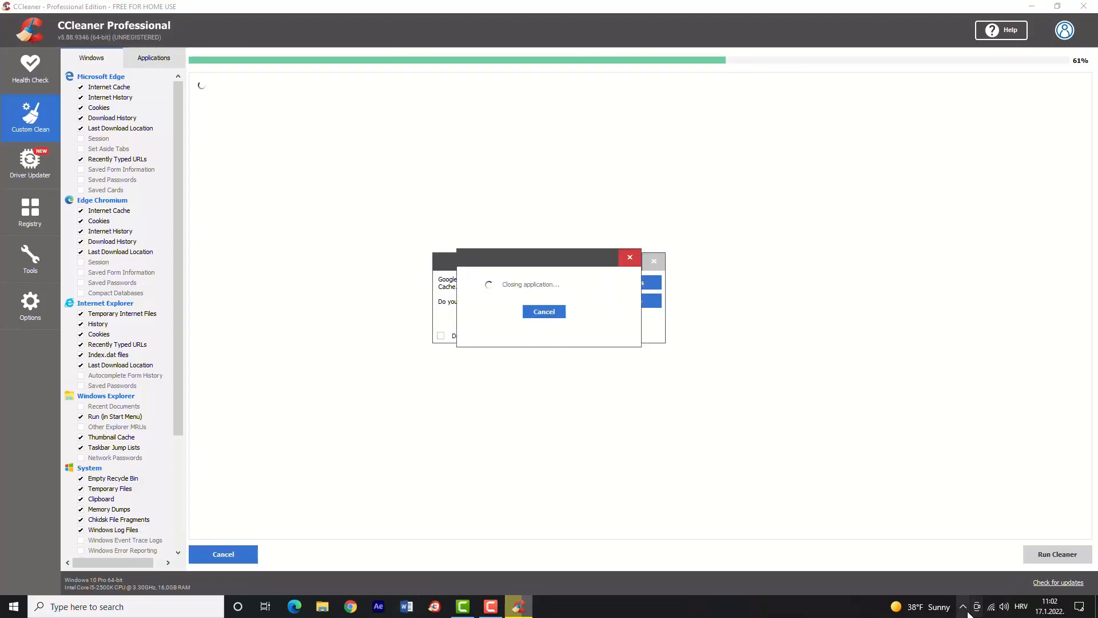
click(963, 607)
right_click(970, 588)
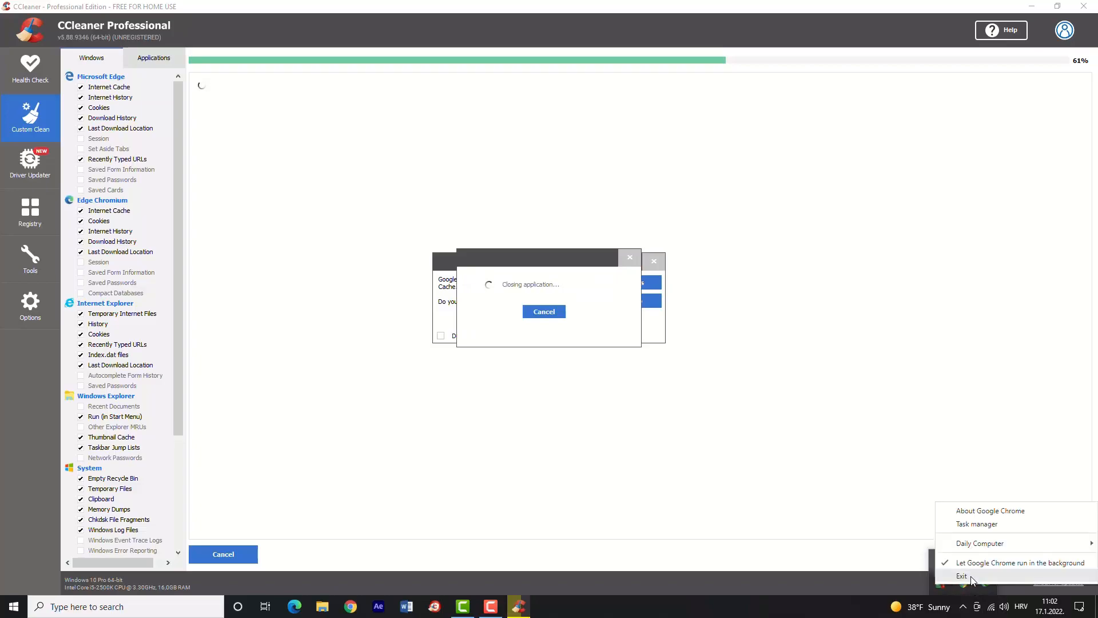
click(970, 576)
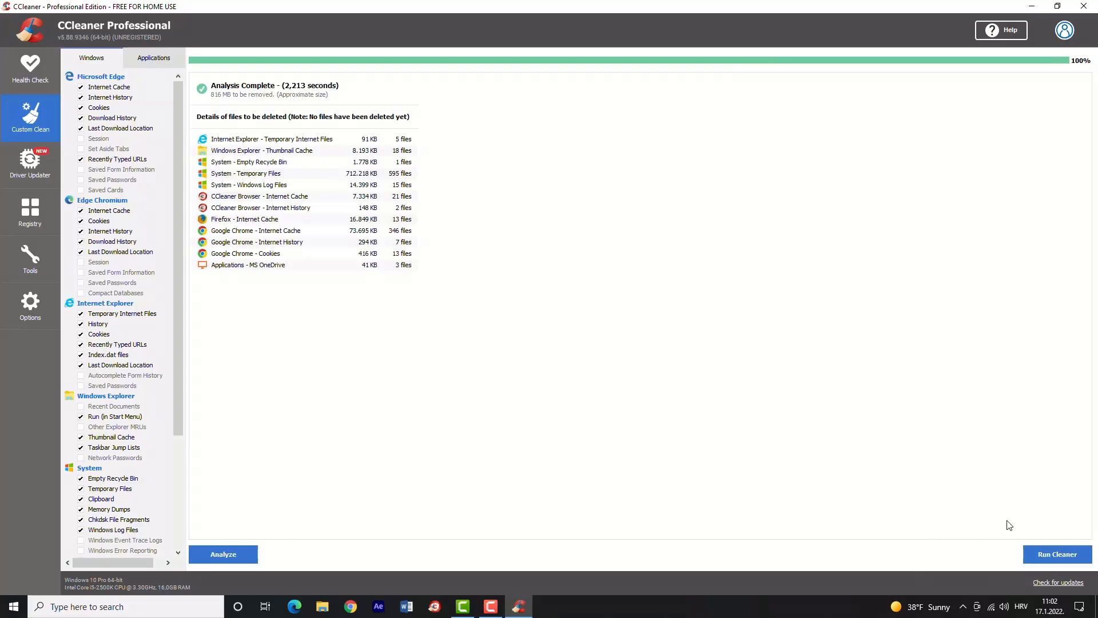
Run the cleaner to delete the analyzed files and look through the remaining Windows cleaning options.
click(1037, 552)
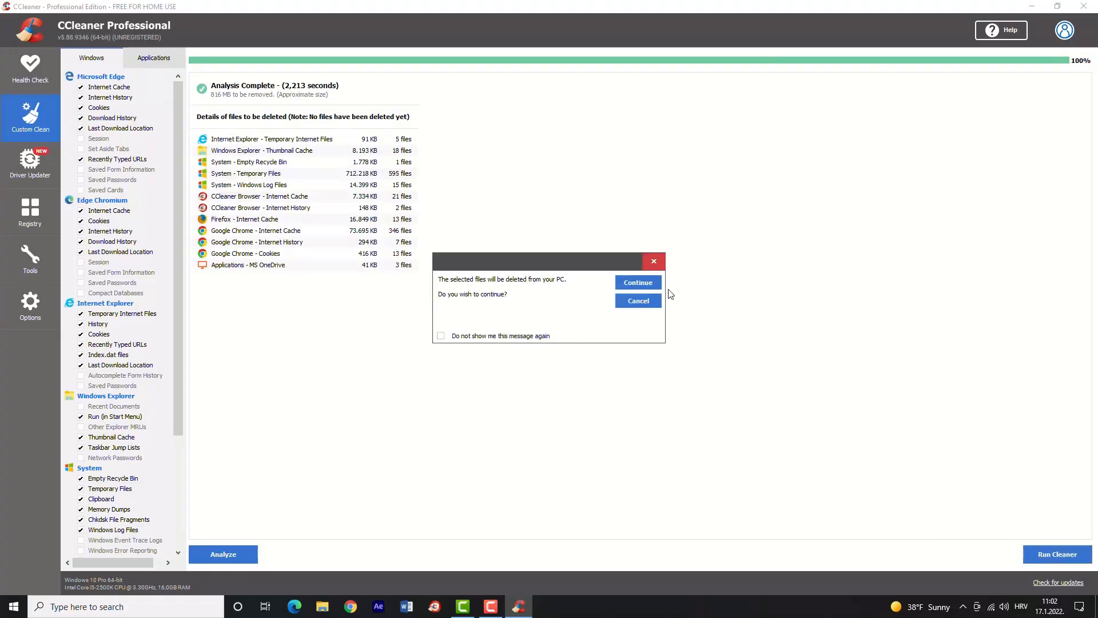
click(650, 285)
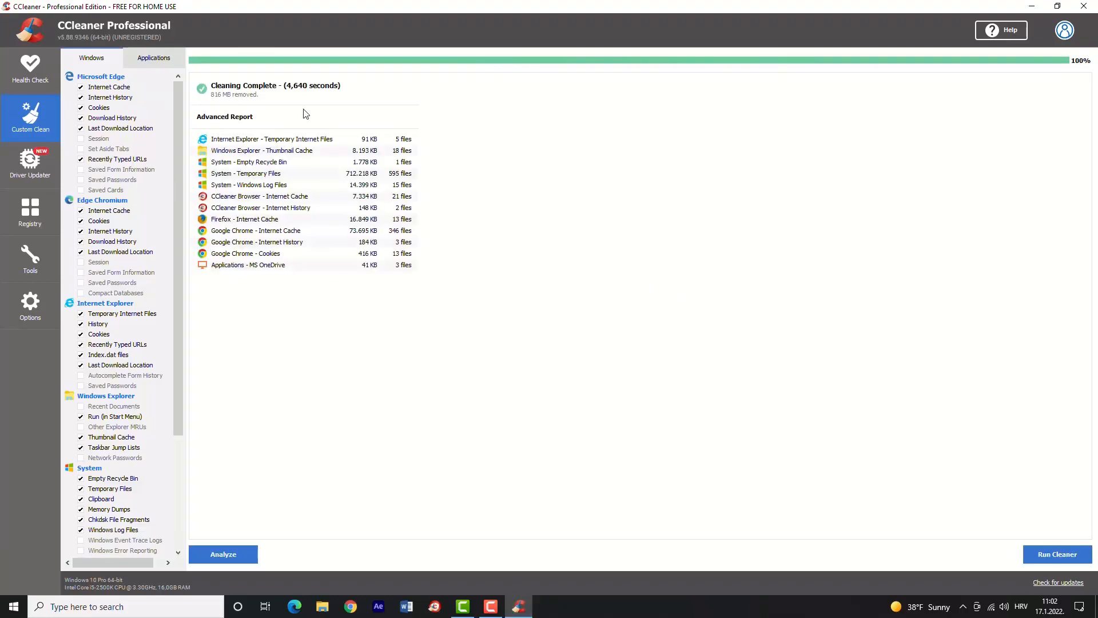
drag(176, 163, 166, 342)
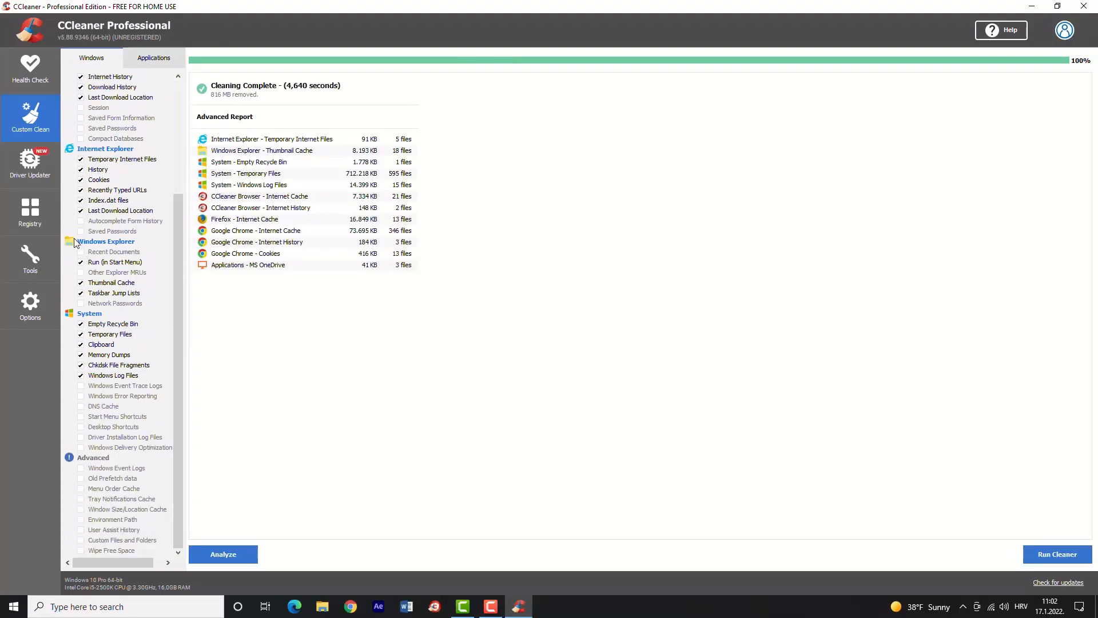
Scan the registry for issues in all categories and fix all selected issues without backing up the registry.
click(32, 218)
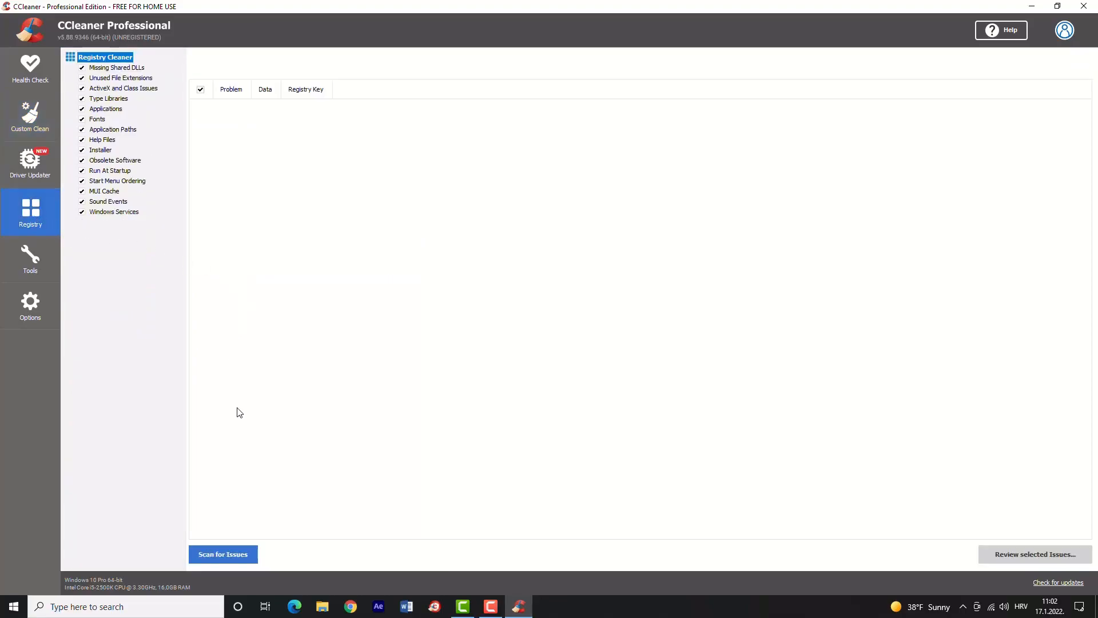
click(212, 549)
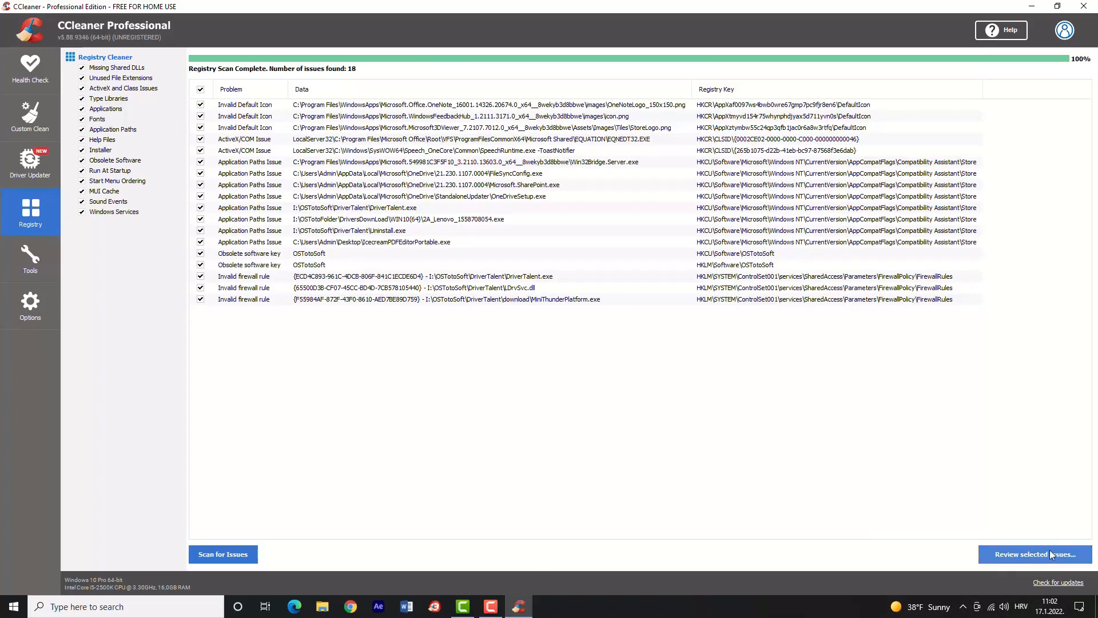
click(1008, 554)
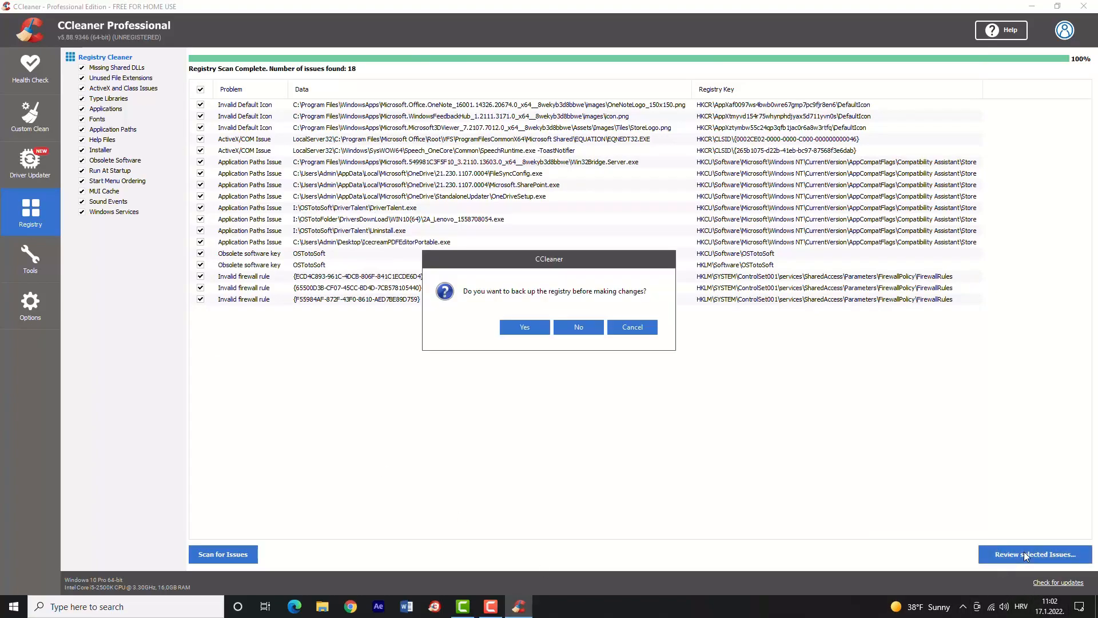
click(578, 325)
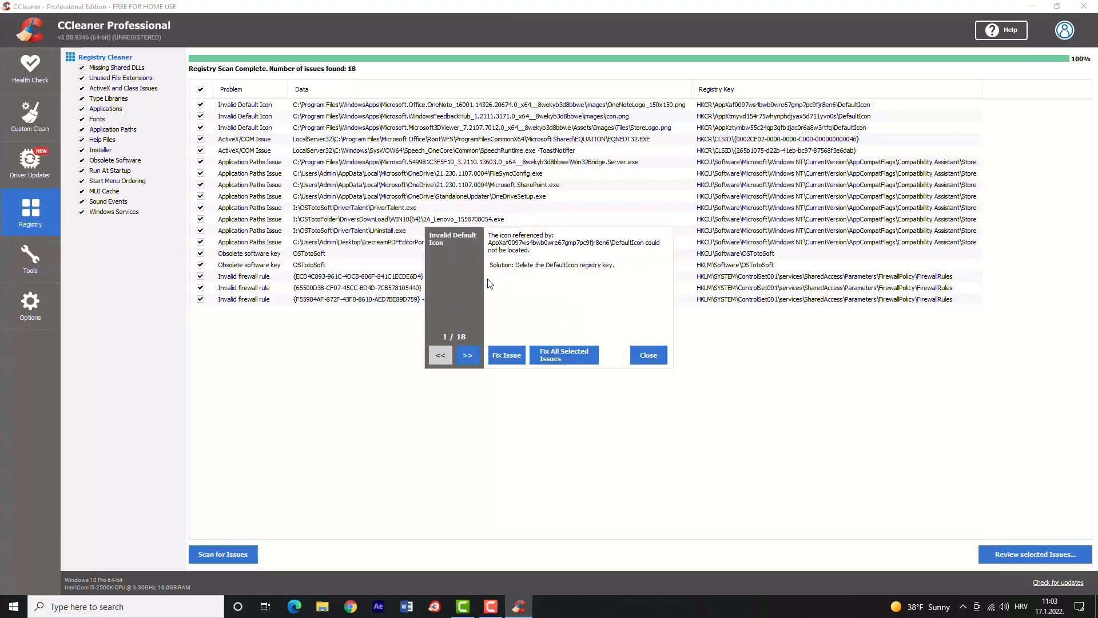
drag(468, 236, 478, 335)
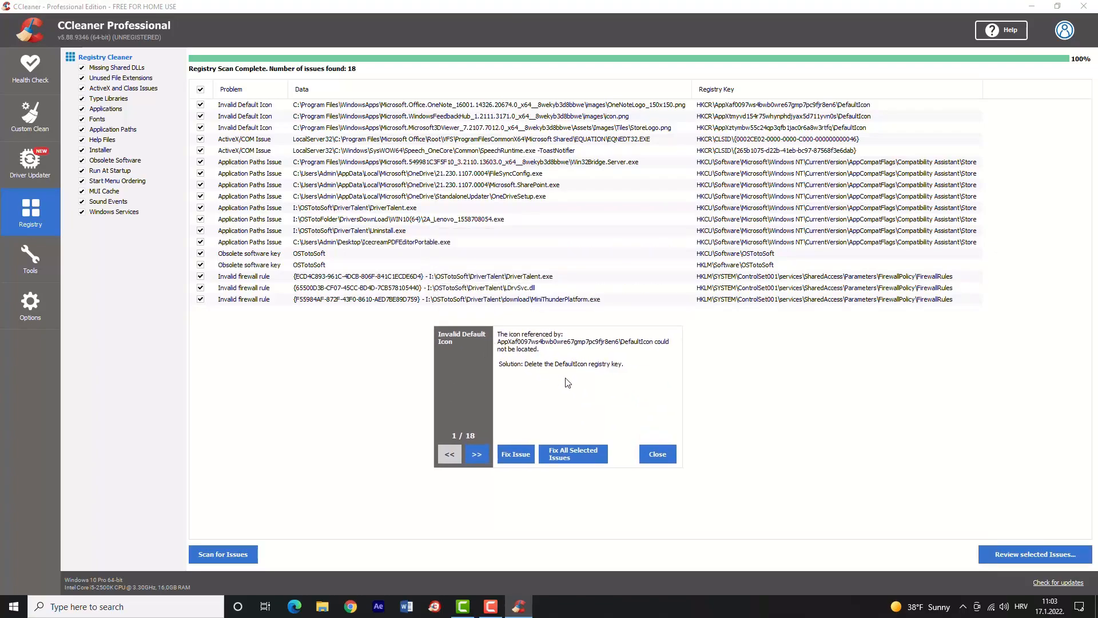
click(588, 457)
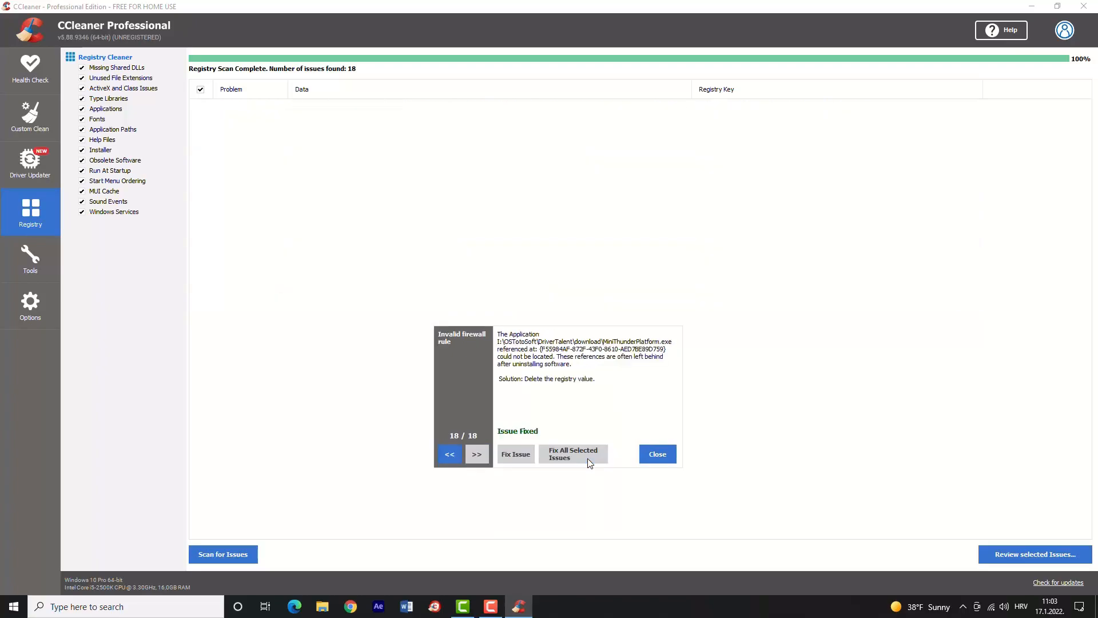
click(656, 457)
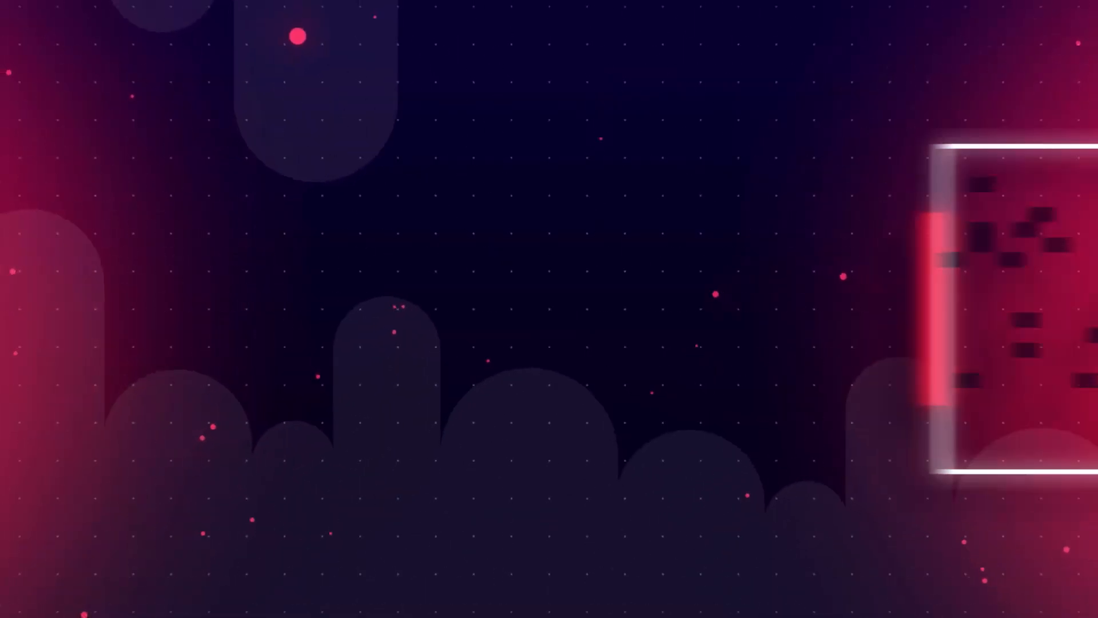